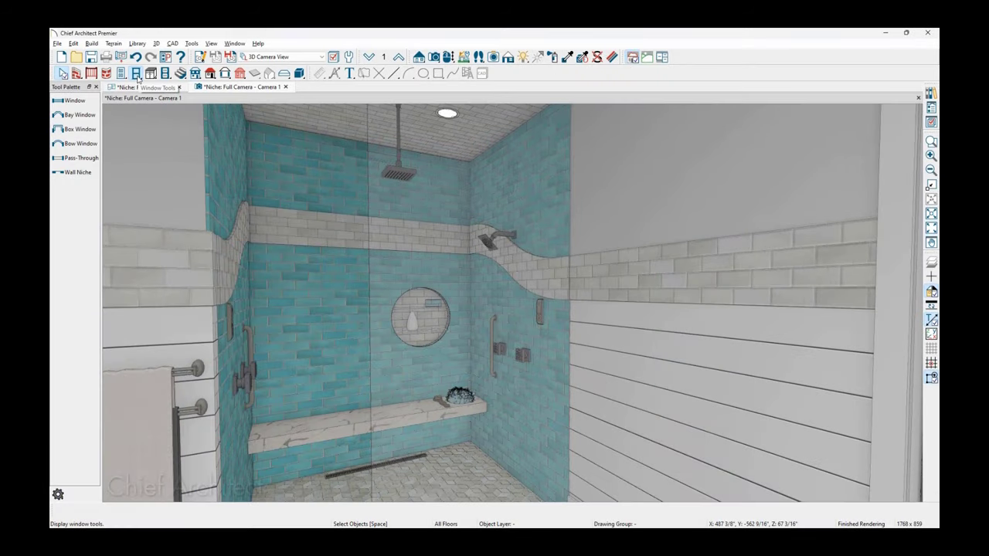
# - Place a wall niche on the shower's back wall, just left of the round niche
pyautogui.click(86, 173)
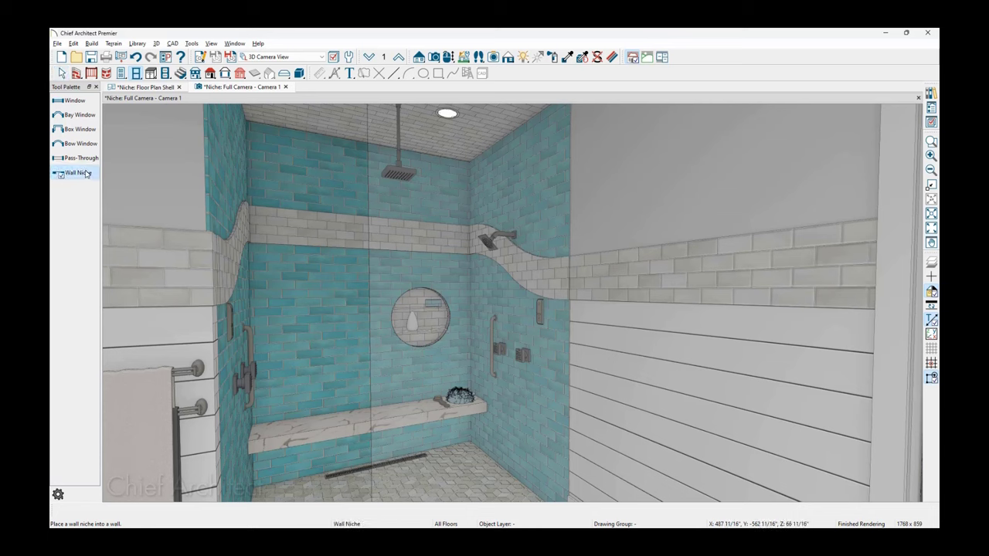
pyautogui.click(318, 273)
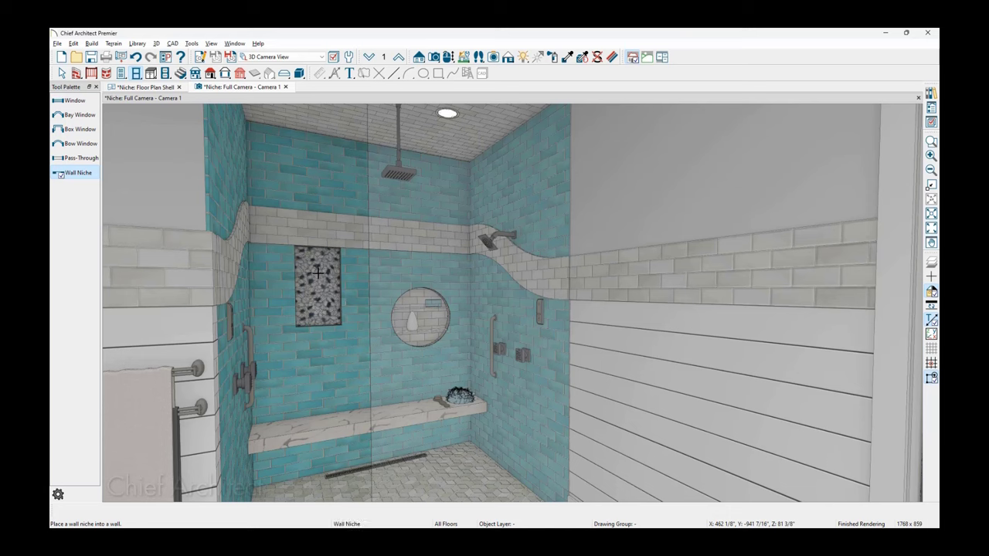
# - Open the new 14 1/2" x 28" niche's specifications, keep elevation referenced to the floor, and view Casing
pyautogui.doubleClick(324, 300)
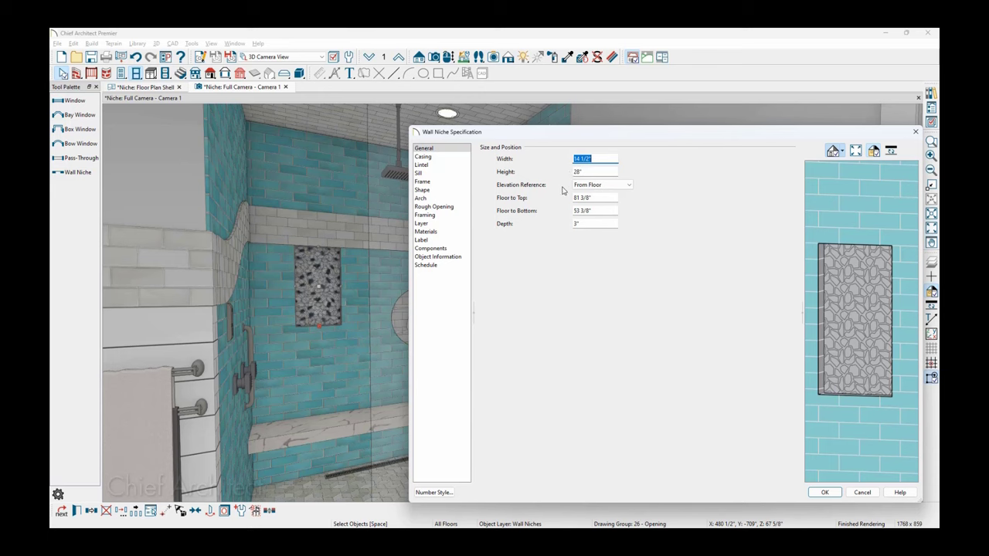
pyautogui.click(627, 185)
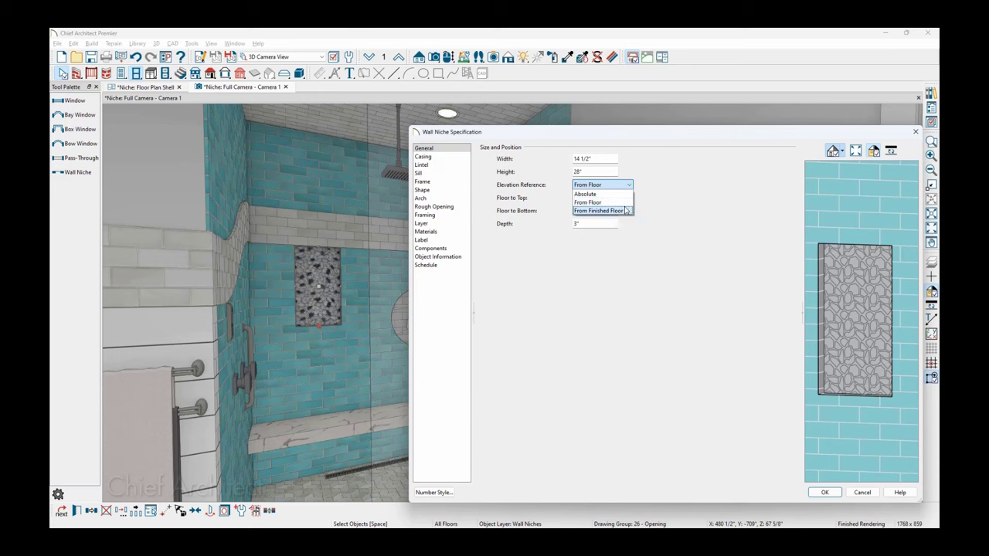
pyautogui.click(666, 195)
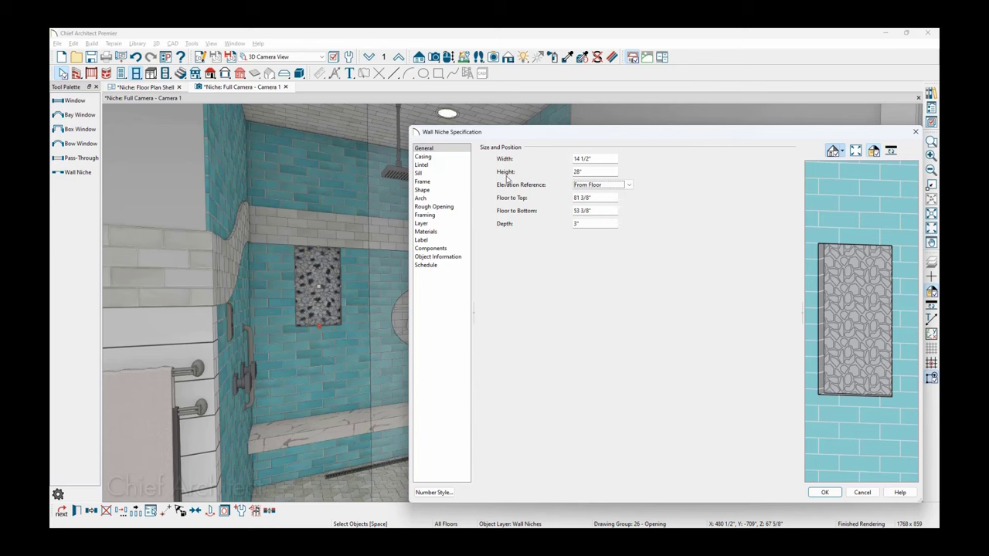
pyautogui.click(431, 157)
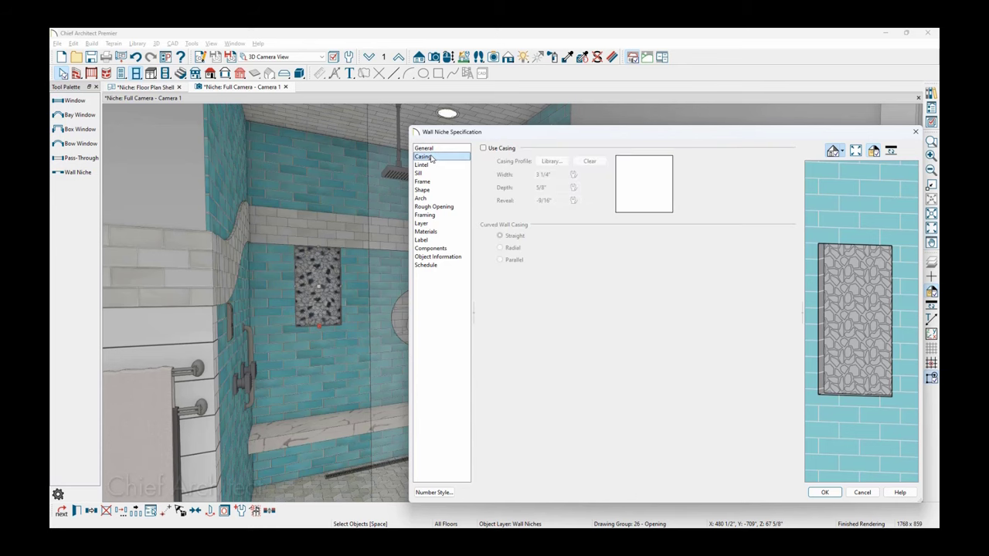
# - Leave casing off and review the lintel, sill and 1/16" frame settings in the preview
pyautogui.click(483, 149)
pyautogui.click(482, 148)
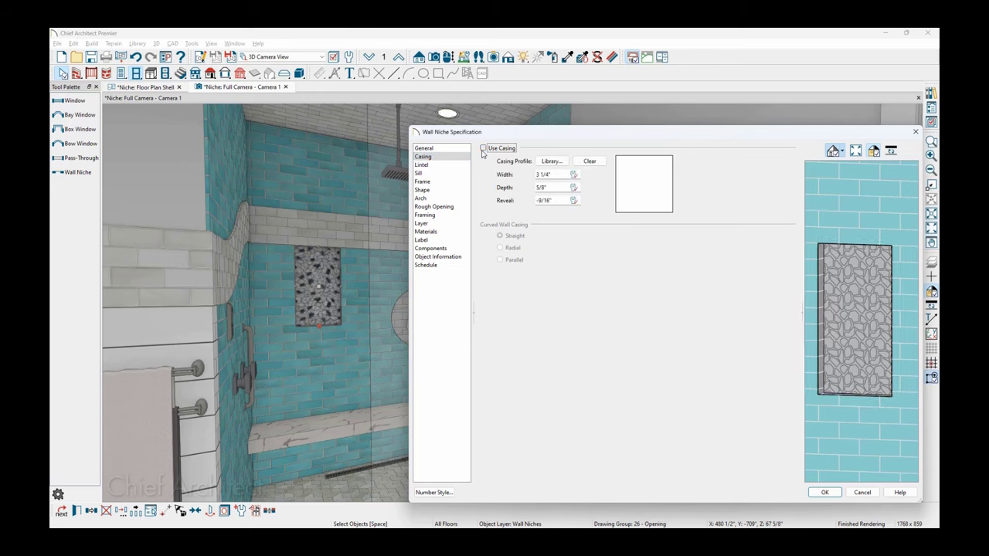
pyautogui.click(452, 165)
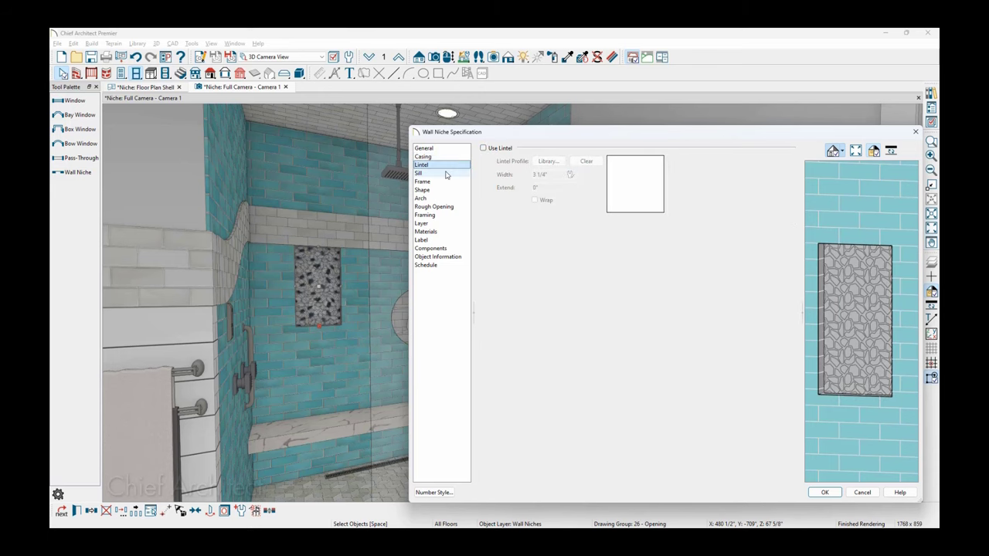
pyautogui.click(450, 173)
pyautogui.click(446, 182)
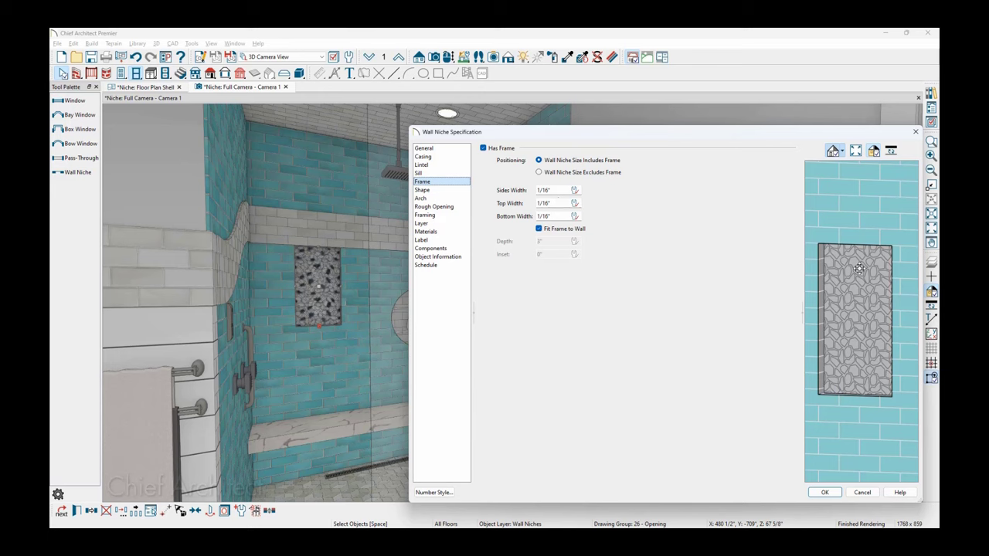
pyautogui.moveTo(843, 276); pyautogui.dragTo(932, 271)
pyautogui.scroll(3, 888, 316)
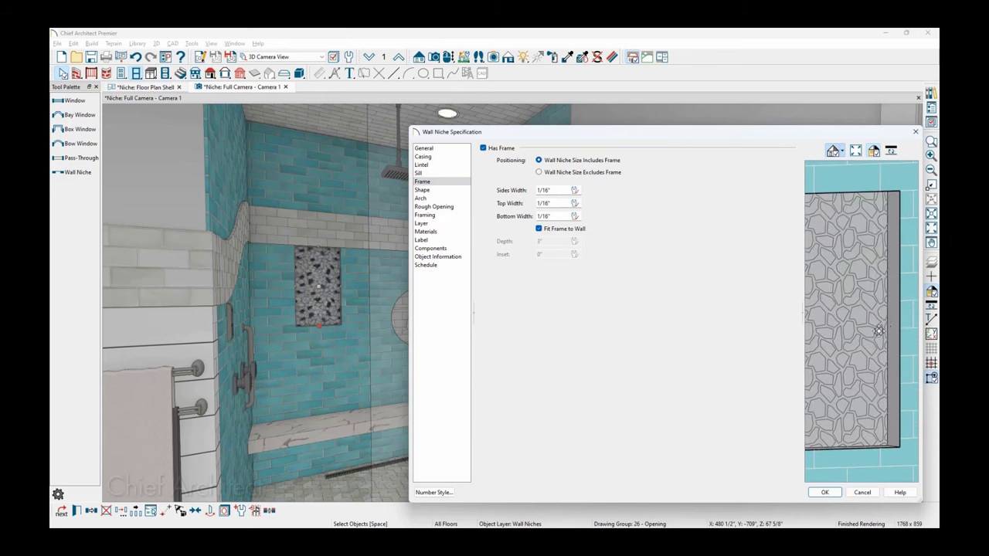
pyautogui.moveTo(878, 331); pyautogui.dragTo(867, 337)
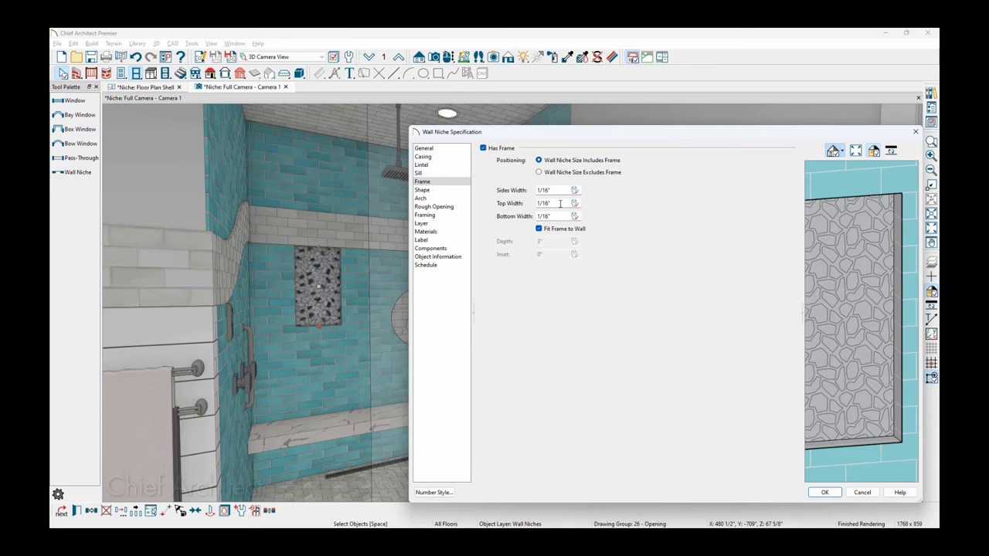
# - Review the niche's shape and confirm its arch type stays No Arch
pyautogui.click(442, 190)
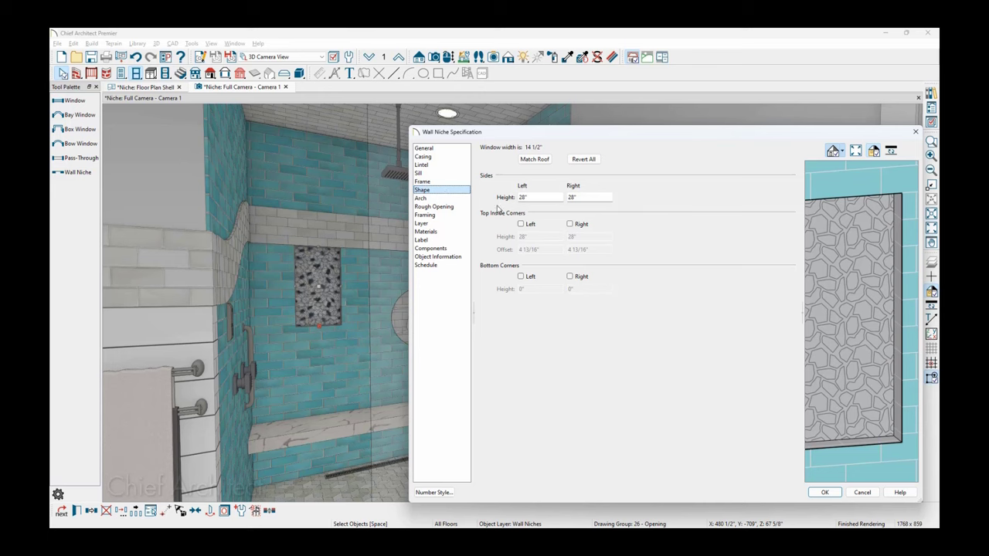
pyautogui.click(451, 199)
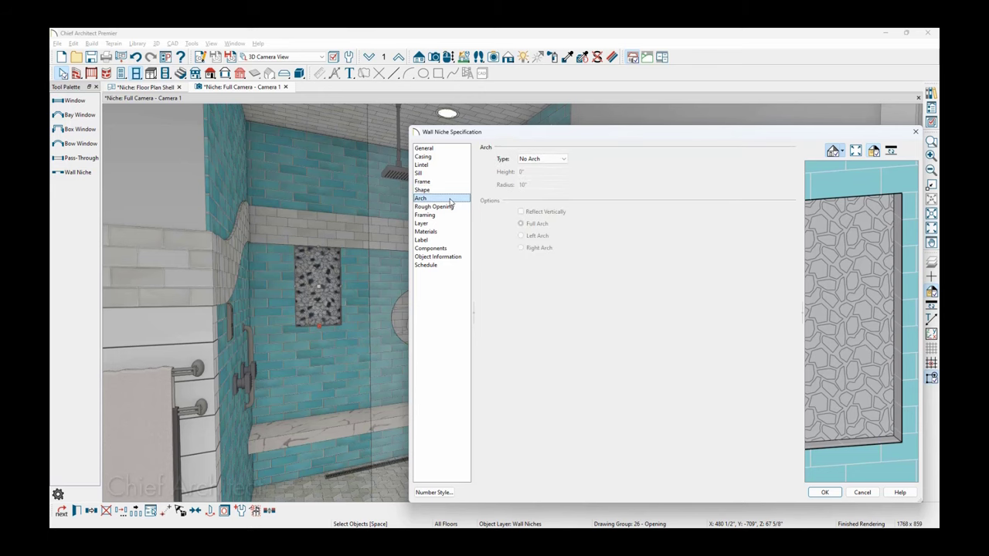
pyautogui.click(530, 160)
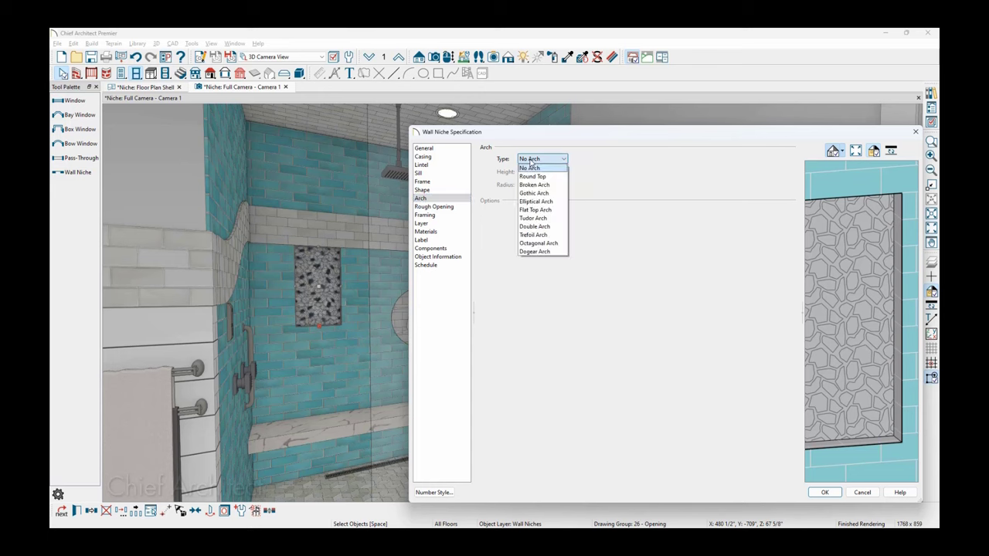
pyautogui.click(502, 244)
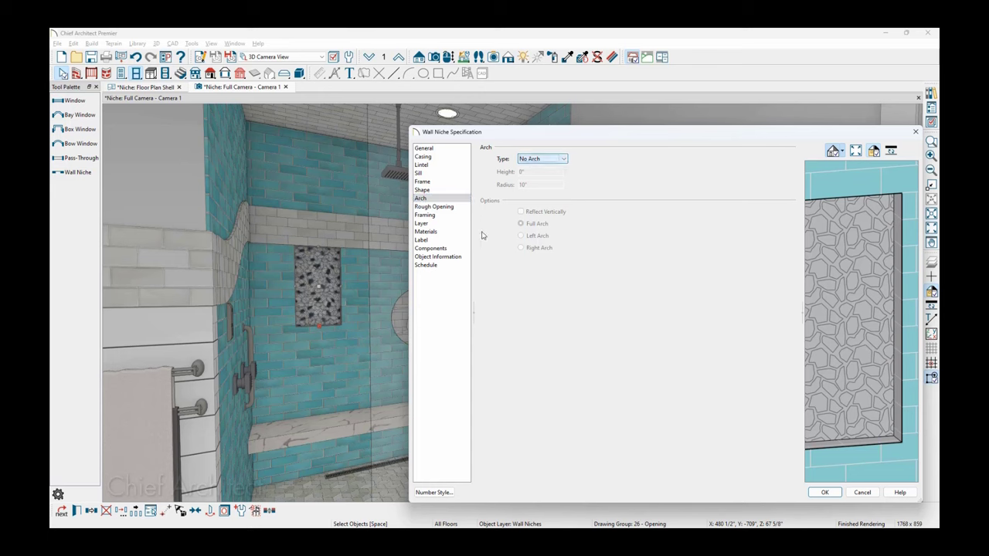
# - Step through Rough Opening, Framing, Layer and Materials settings to reach the Label panel
pyautogui.click(445, 207)
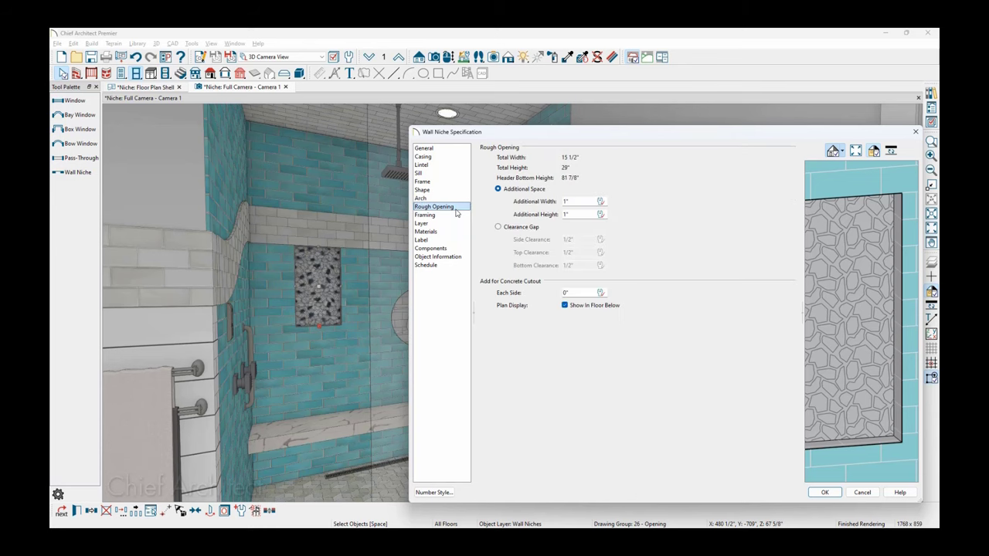
pyautogui.click(455, 215)
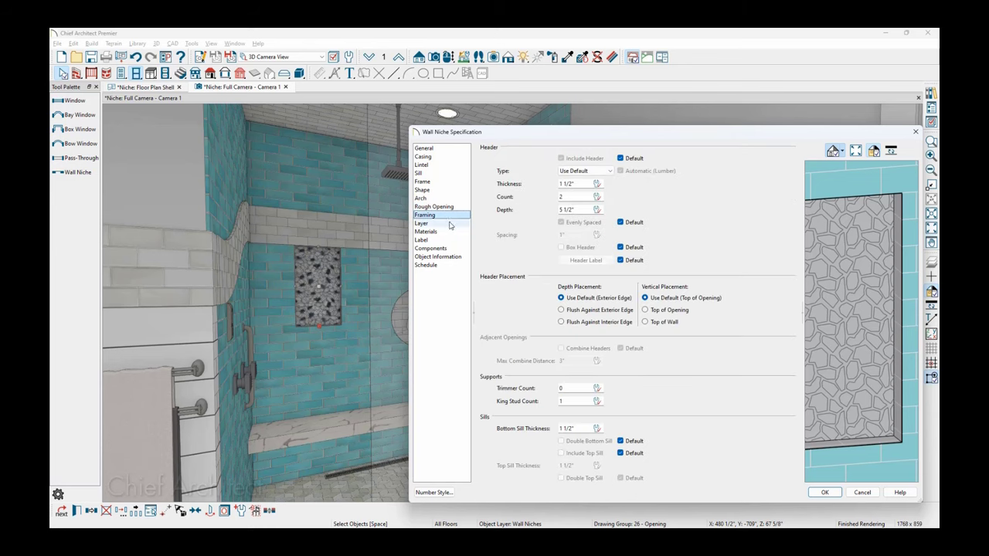
pyautogui.click(449, 224)
pyautogui.click(445, 232)
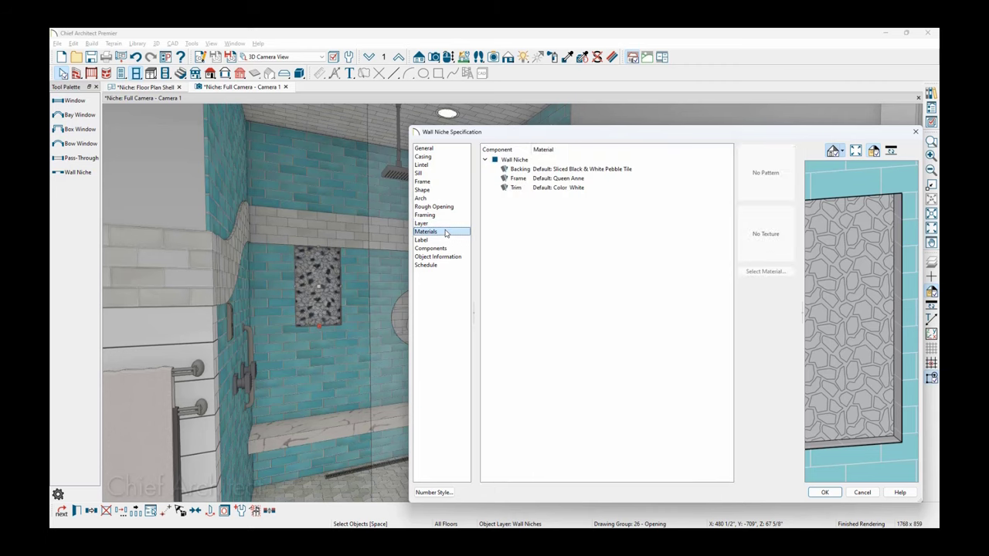
pyautogui.click(438, 240)
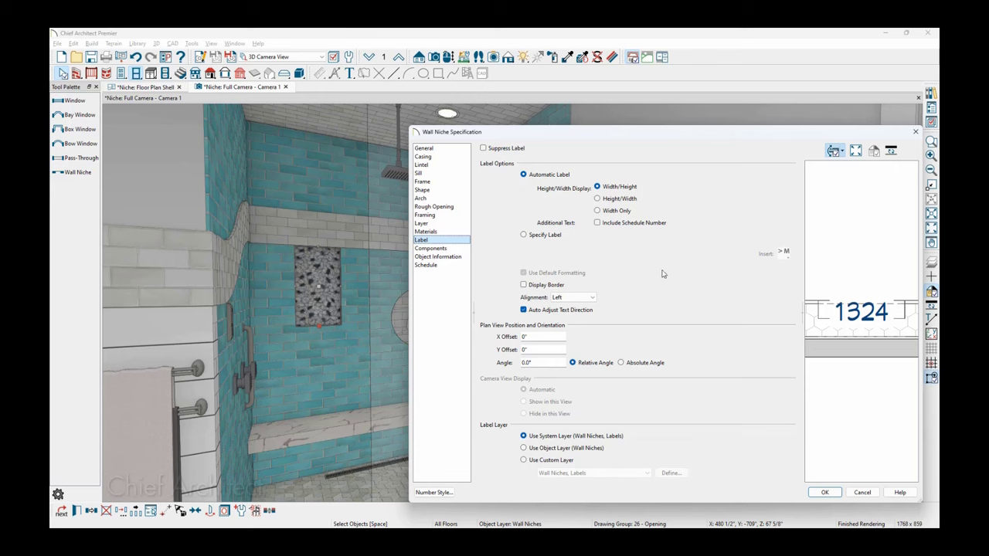
# - Switch to Specify Label and replace the 1324 label text with NICHE
pyautogui.click(541, 236)
pyautogui.moveTo(557, 249); pyautogui.dragTo(525, 256)
pyautogui.write('NICHE')
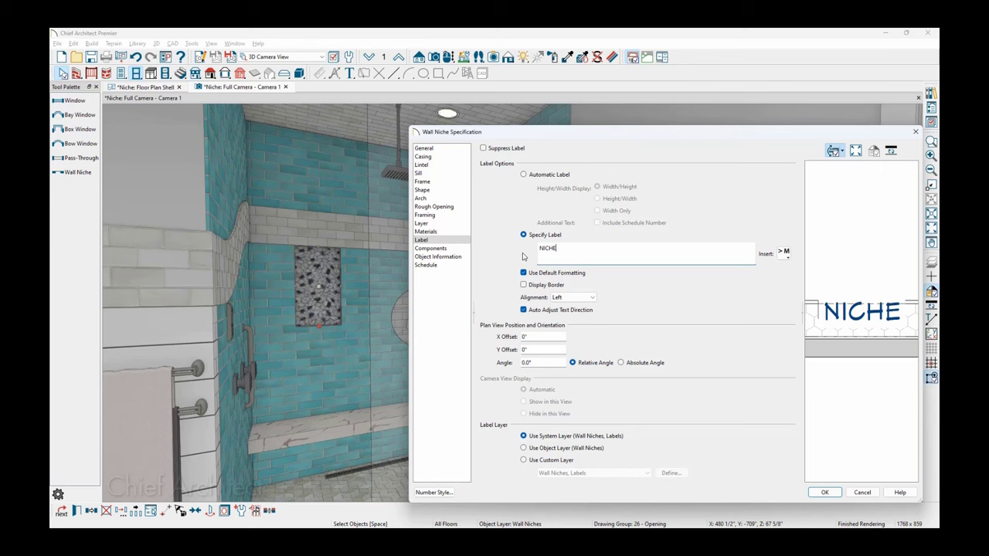
# - Check Components and Object Information, leave Include in Schedule unchecked, and confirm the niche settings
pyautogui.click(456, 249)
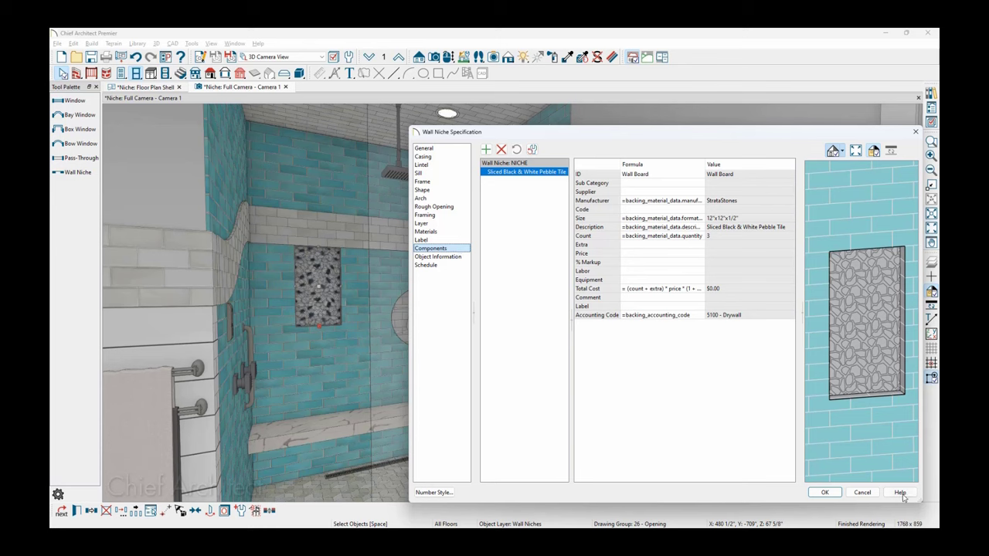
pyautogui.click(447, 257)
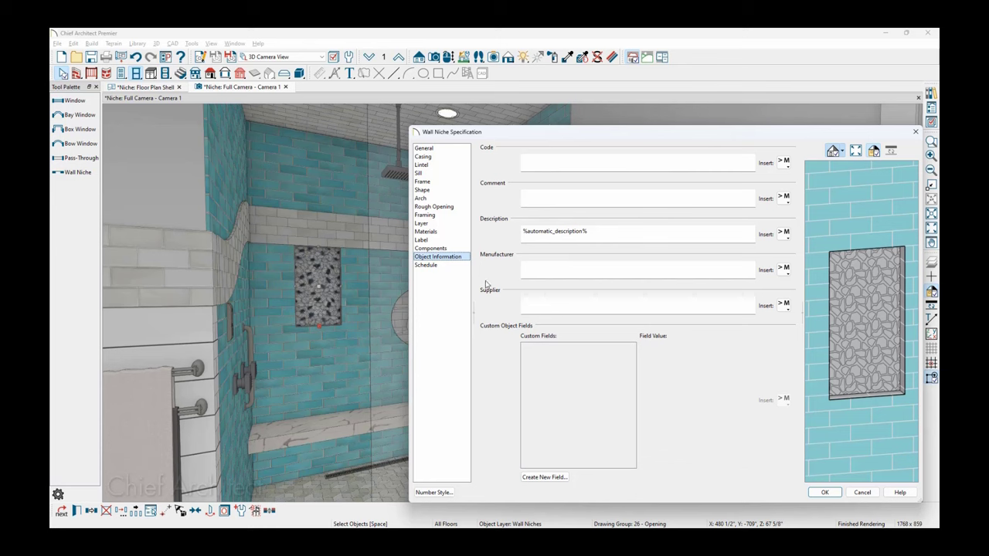
pyautogui.click(434, 265)
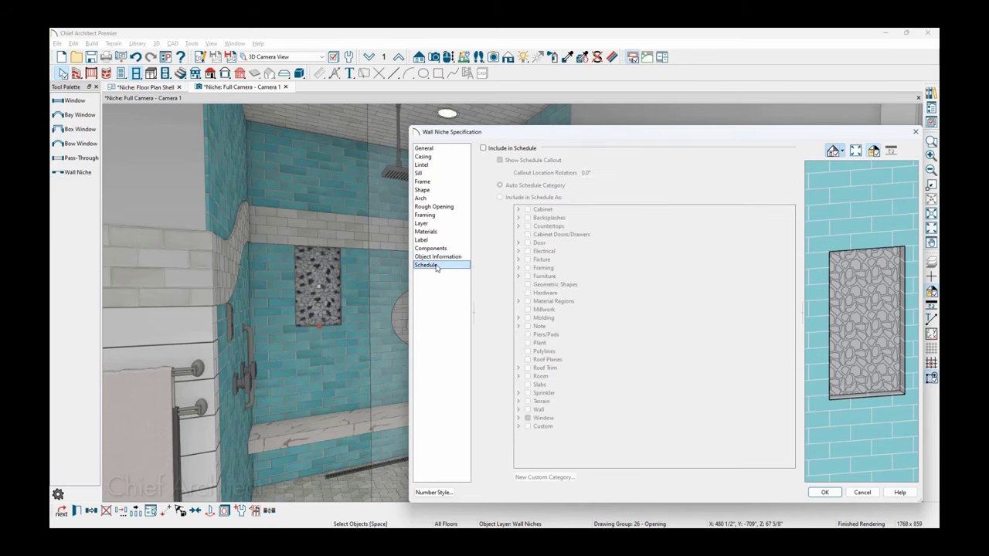
pyautogui.click(483, 149)
pyautogui.click(483, 149)
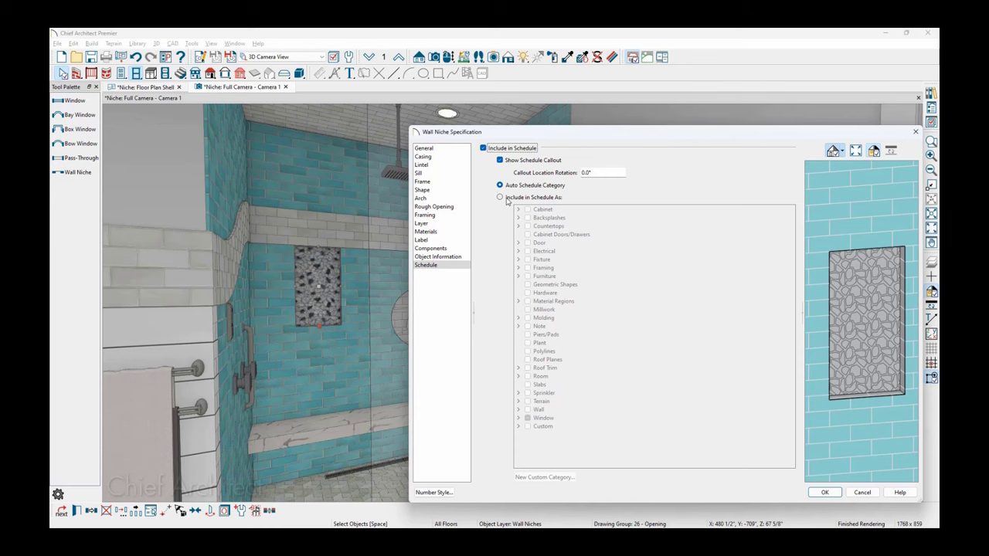
pyautogui.press('space')
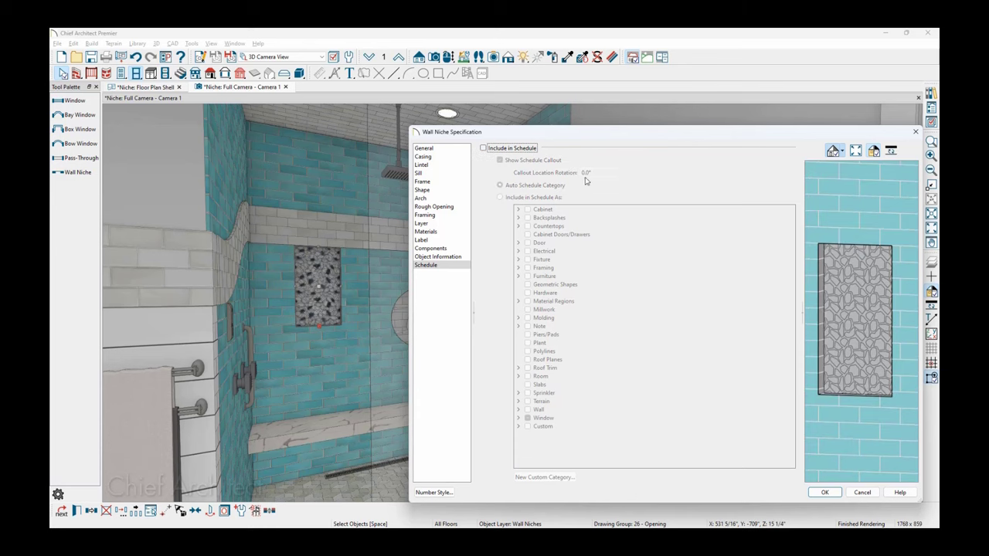
# - Close the specification dialog and exit the Wall Niche tool back to selection
pyautogui.click(915, 132)
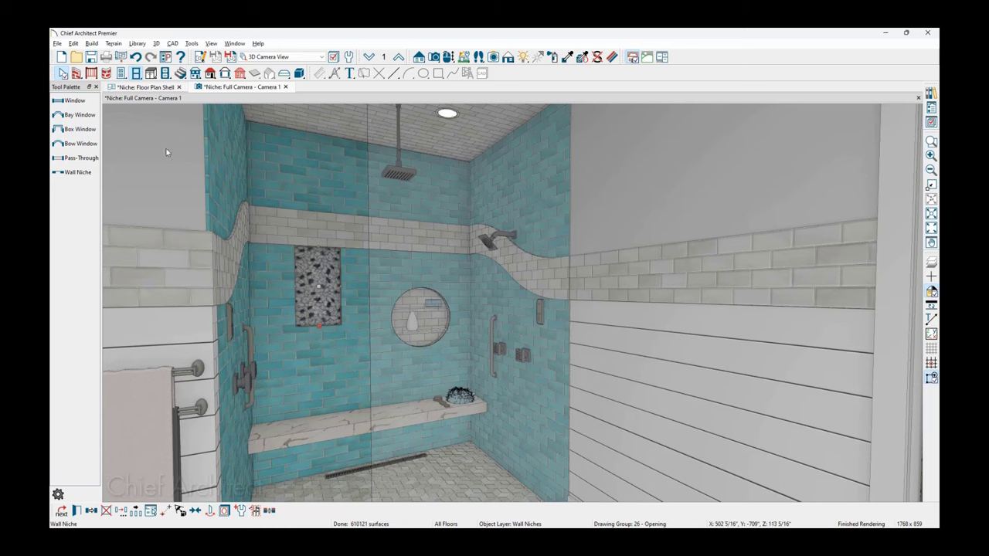
pyautogui.click(78, 174)
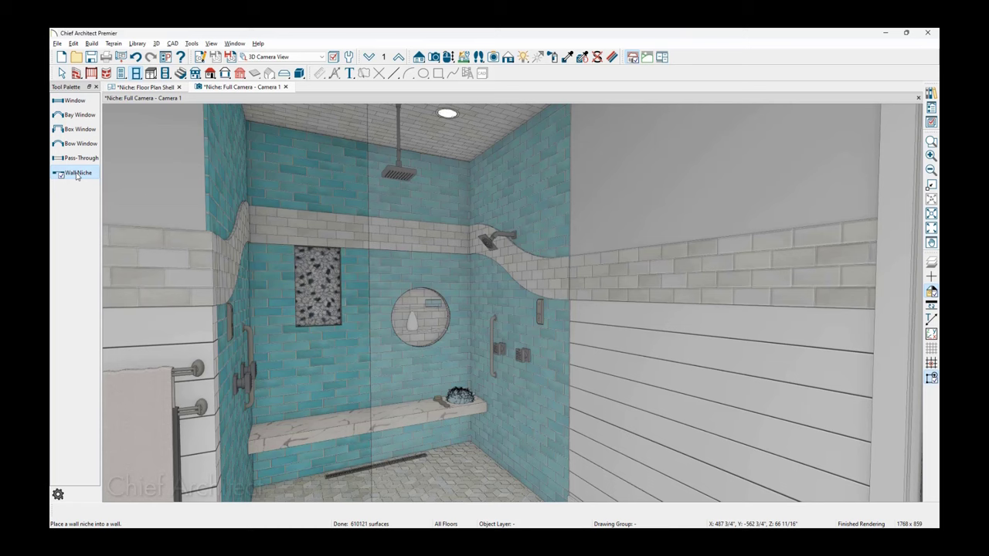
pyautogui.click(686, 325)
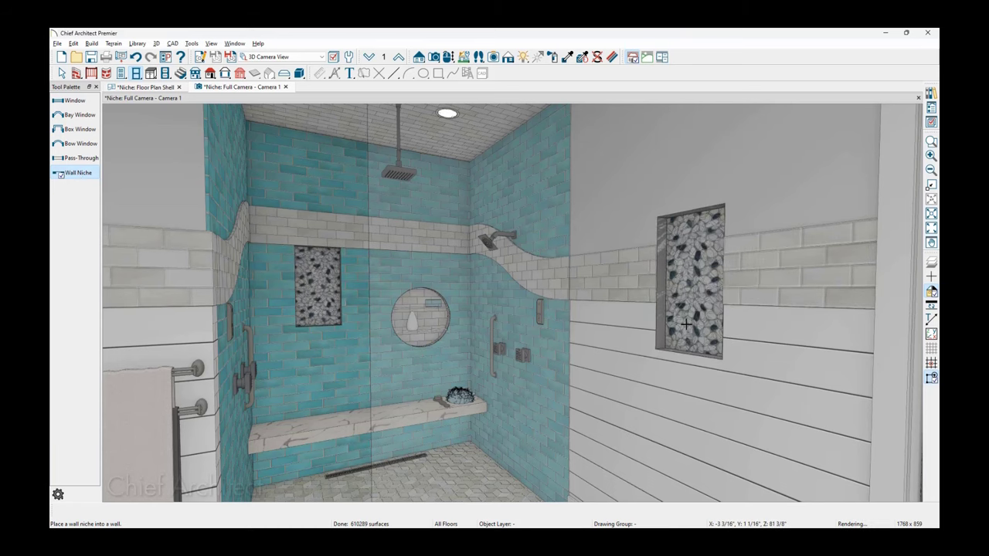
pyautogui.press('Escape')
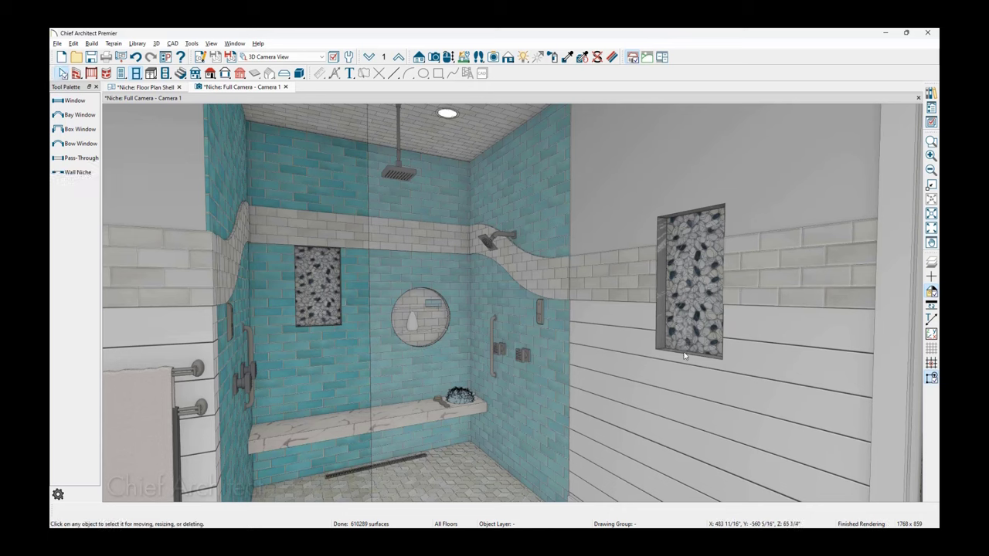
# - Stretch the mosaic niche beside the shower down toward the floor and wider to the left
pyautogui.click(685, 355)
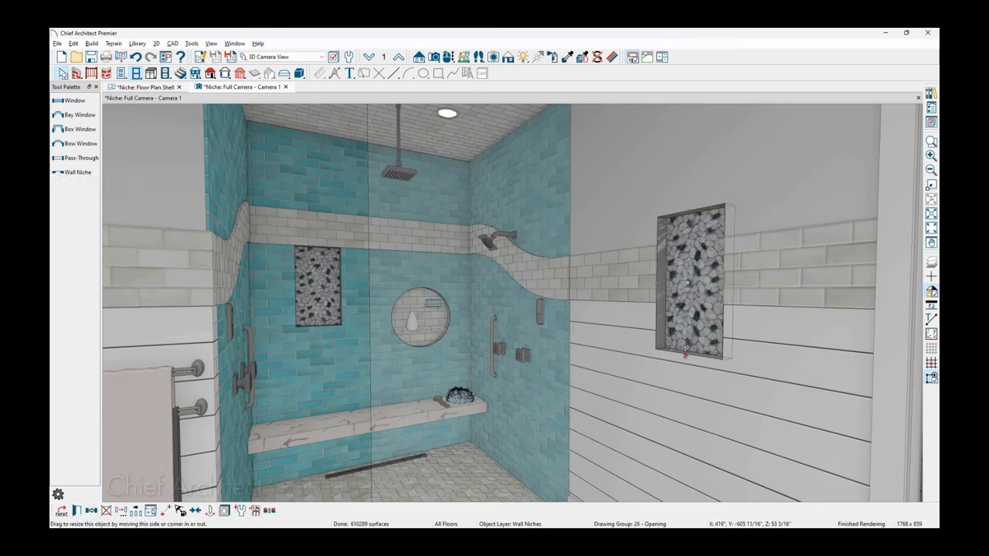
pyautogui.moveTo(686, 354); pyautogui.dragTo(667, 438)
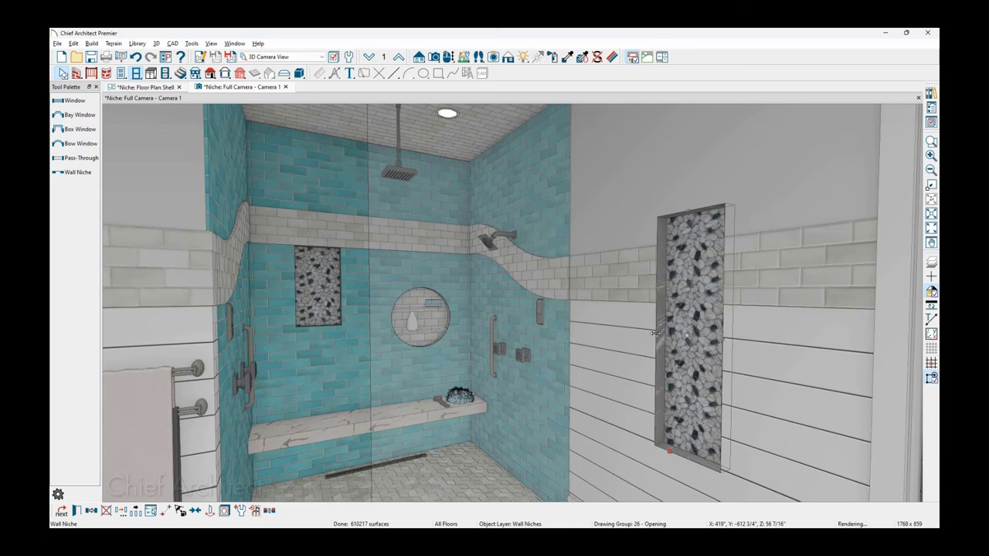
pyautogui.moveTo(655, 332); pyautogui.dragTo(617, 330)
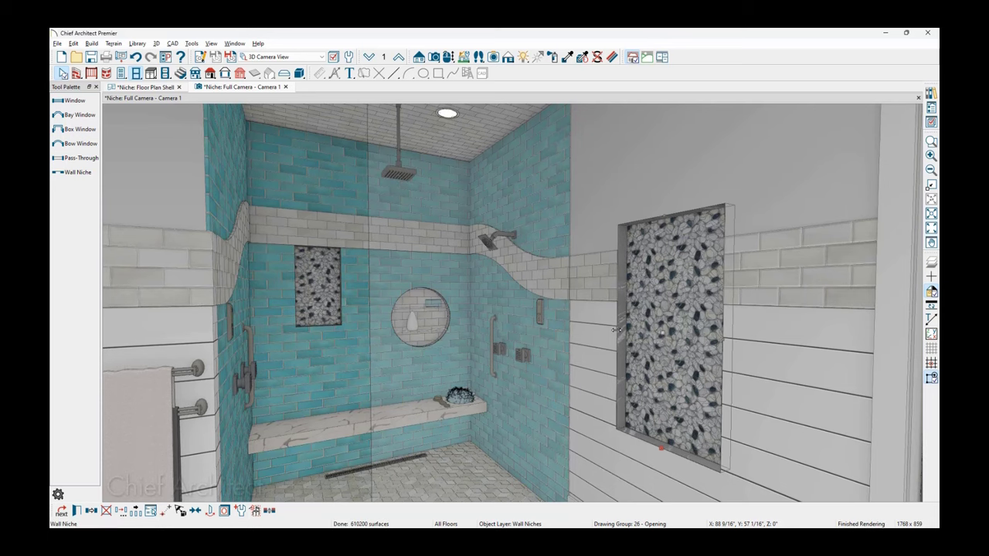
# - Enter Width 30 1/2", Height 54" and Floor to Bottom 28" in the niche's General settings
pyautogui.doubleClick(616, 330)
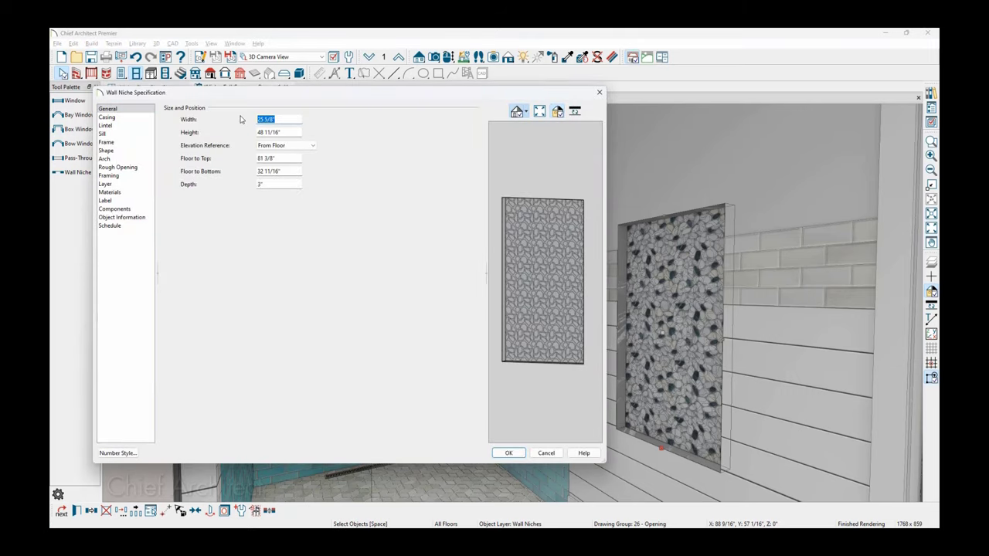
pyautogui.write('30')
pyautogui.write(' 1/2')
pyautogui.press('Tab')
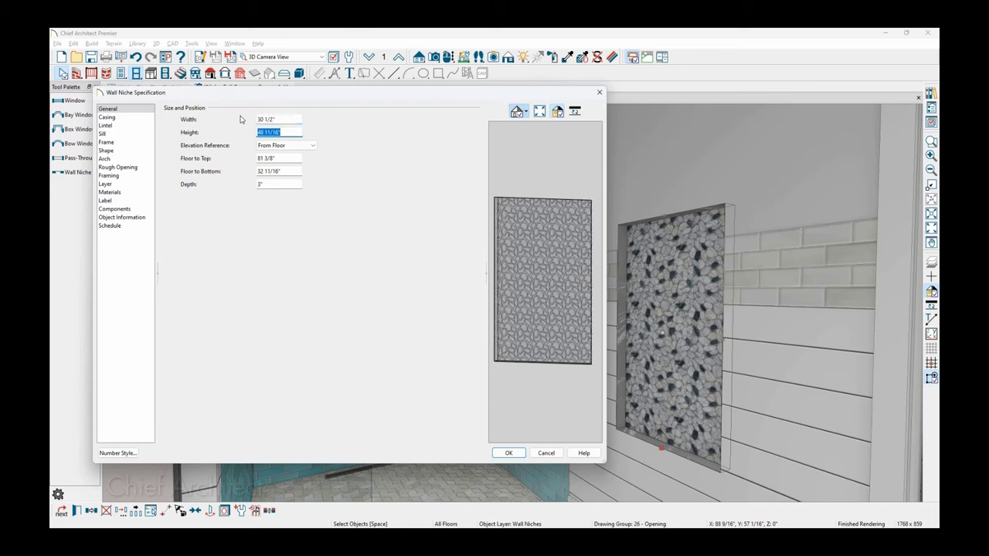
pyautogui.write('54')
pyautogui.press('Tab')
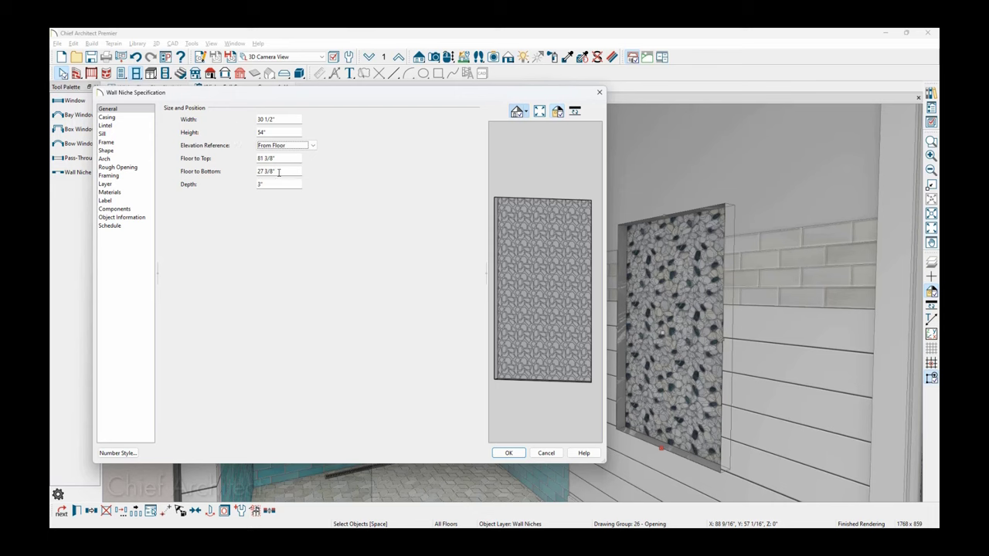
pyautogui.click(263, 171)
pyautogui.doubleClick(263, 172)
pyautogui.write('28')
pyautogui.press('Tab')
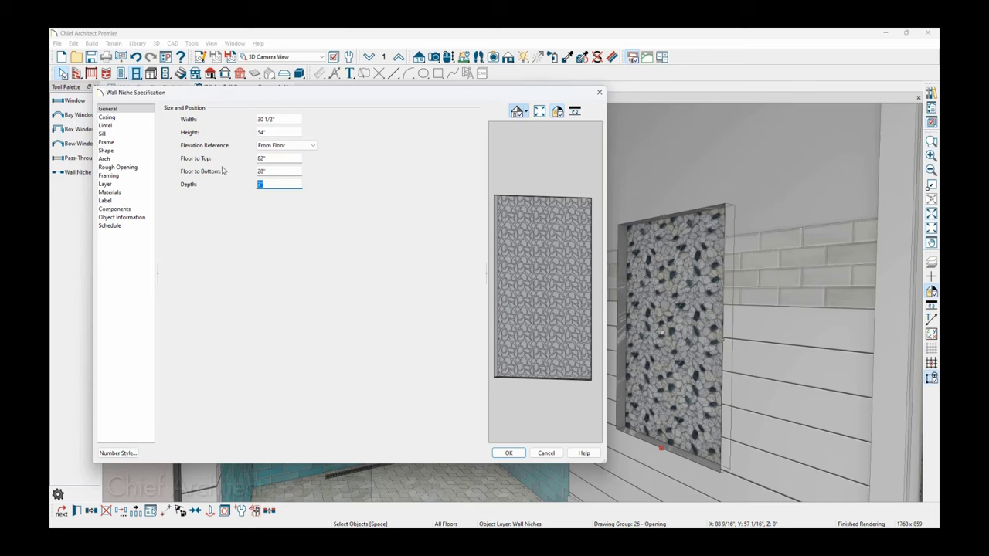
# - Turn on Use Sill for the niche and glance at its frame in the preview
pyautogui.click(131, 133)
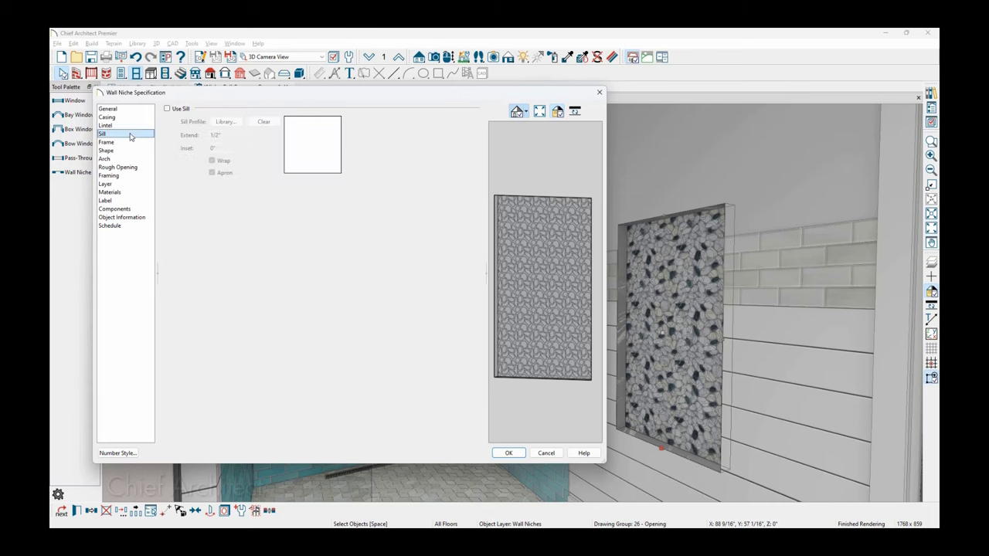
pyautogui.click(166, 109)
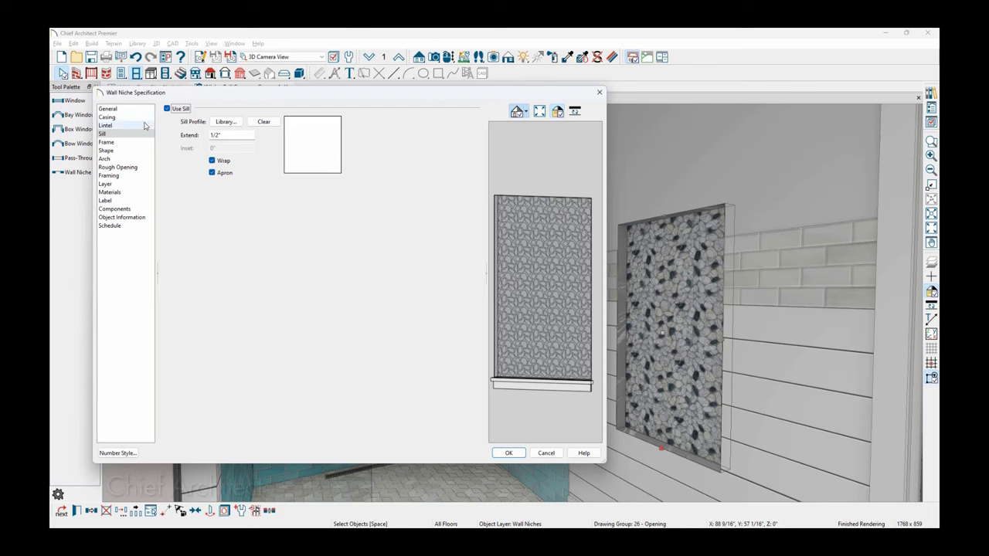
pyautogui.click(140, 144)
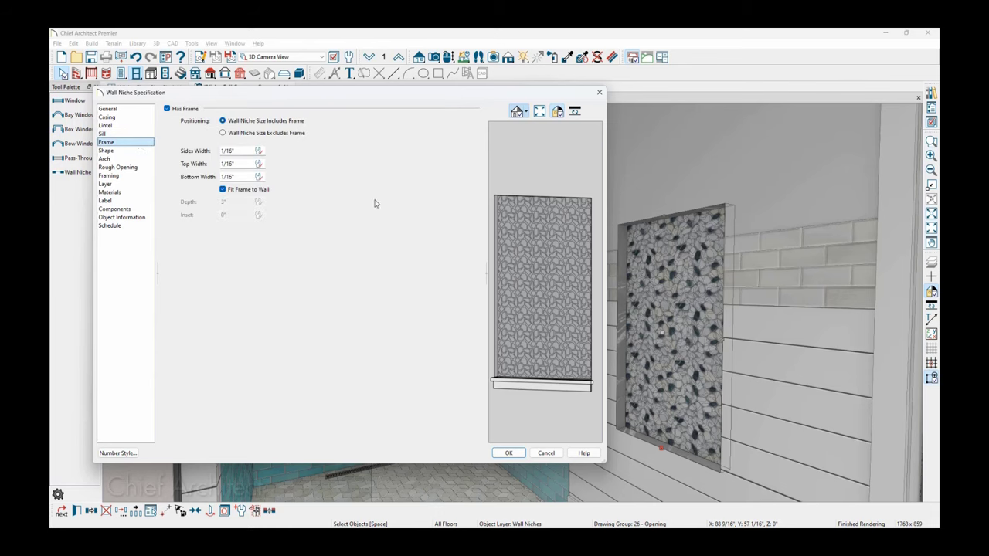
pyautogui.moveTo(497, 229)
pyautogui.mouseDown()
pyautogui.moveTo(577, 304)
pyautogui.moveTo(513, 256)
pyautogui.moveTo(592, 237)
pyautogui.moveTo(594, 228)
pyautogui.moveTo(570, 210)
pyautogui.moveTo(515, 243)
pyautogui.moveTo(490, 235)
pyautogui.mouseUp()
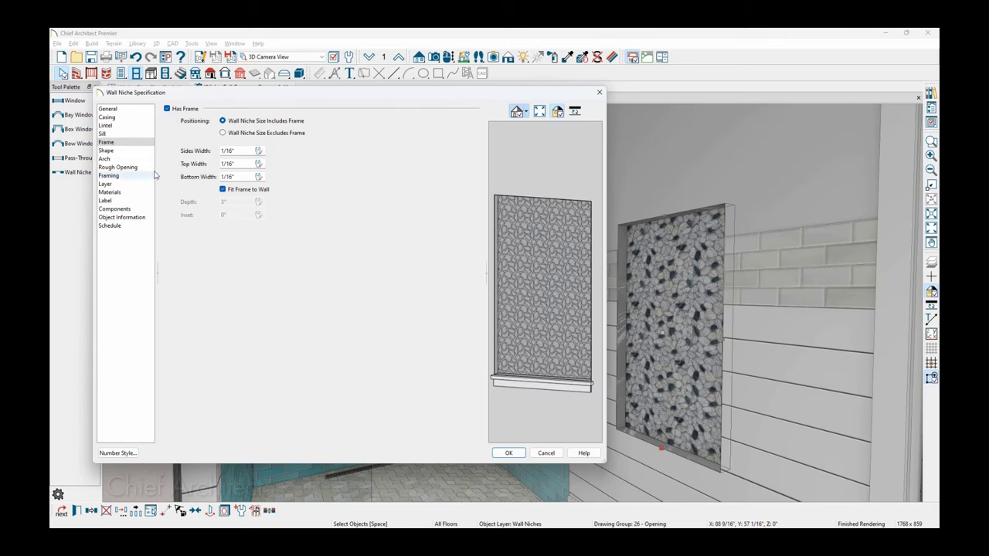
# - Set the niche's arch type to Broken Arch with an 8" height
pyautogui.click(123, 159)
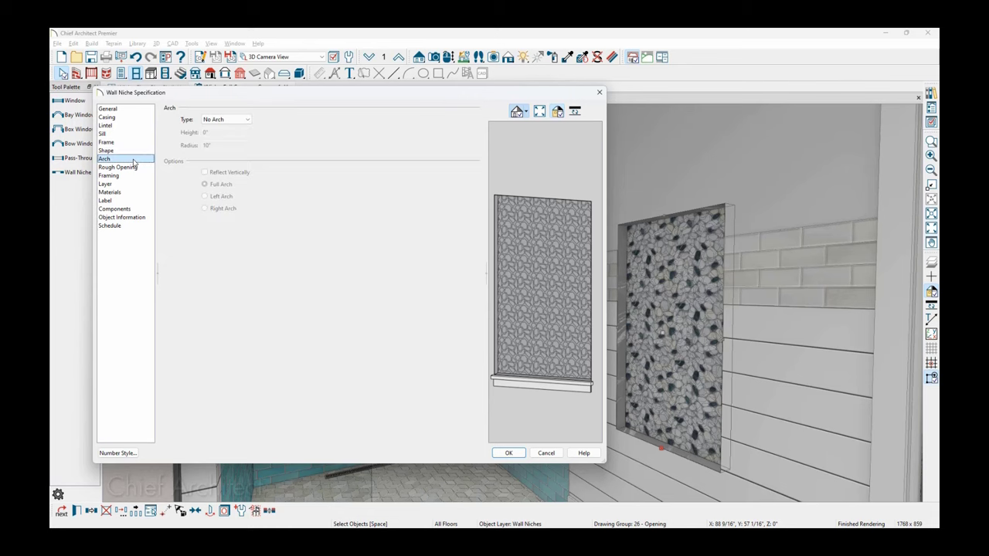
pyautogui.click(237, 122)
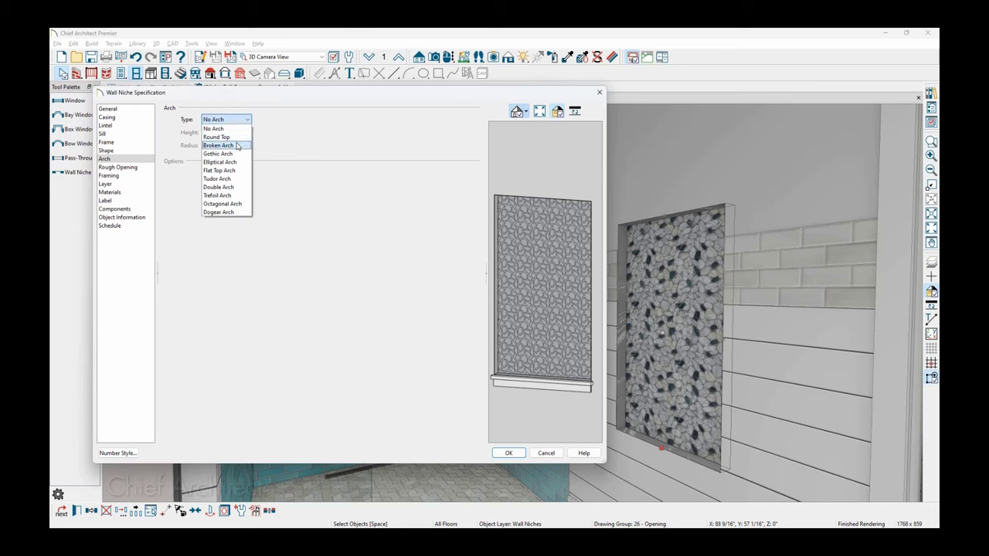
pyautogui.click(218, 146)
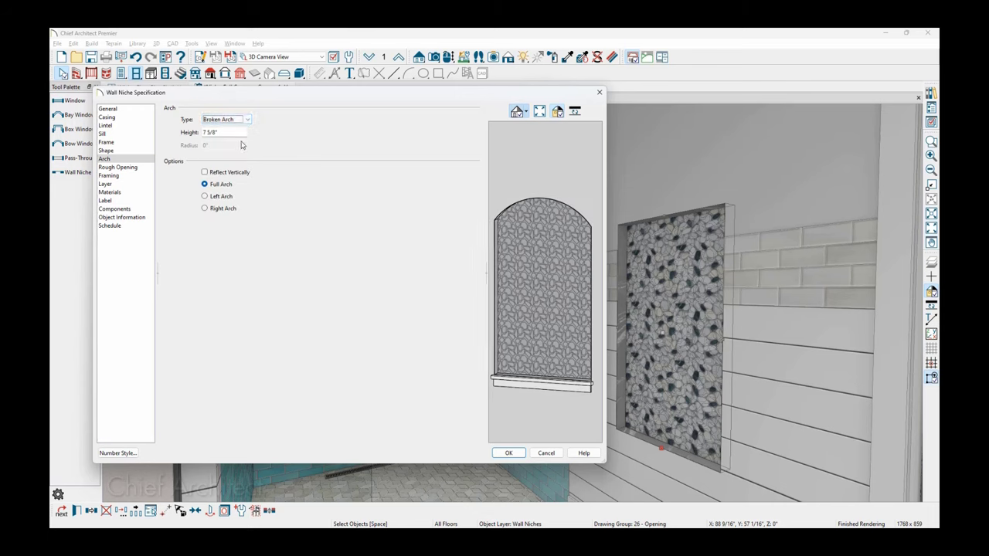
pyautogui.click(219, 132)
pyautogui.moveTo(219, 132); pyautogui.dragTo(171, 136)
pyautogui.write('8')
pyautogui.press('Tab')
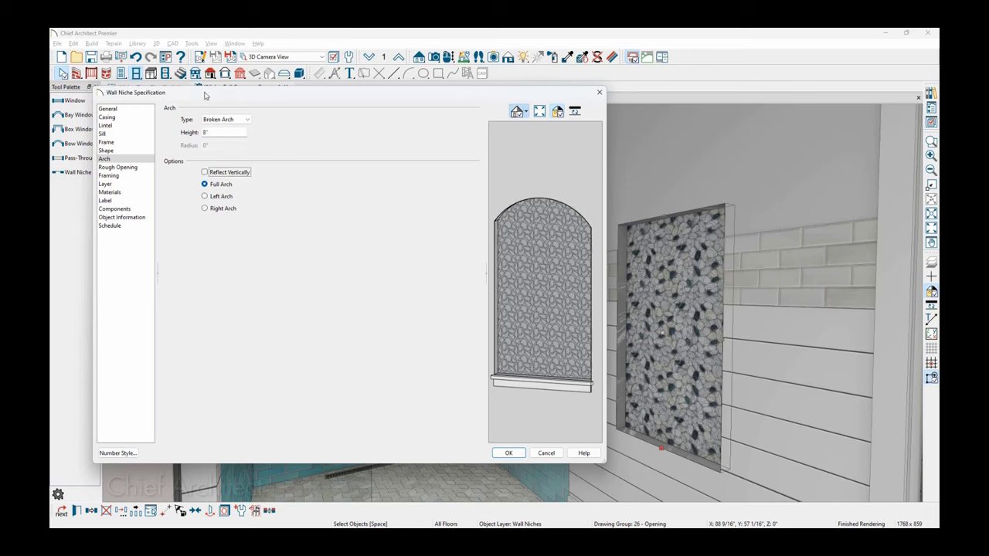
# - Check the broken arch against the shower, keep Broken Arch, and apply with OK
pyautogui.moveTo(204, 95); pyautogui.dragTo(571, 135)
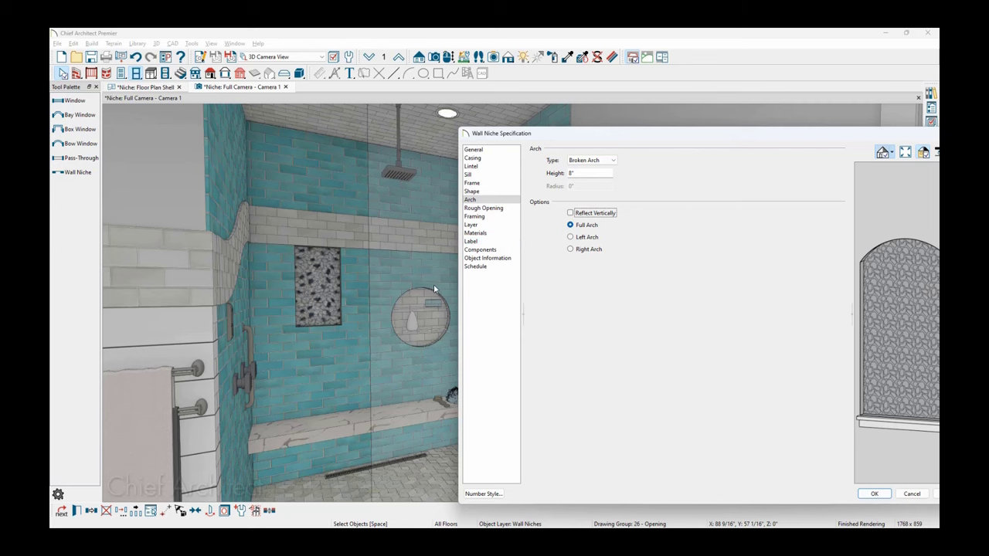
pyautogui.moveTo(564, 138); pyautogui.dragTo(261, 89)
pyautogui.click(309, 112)
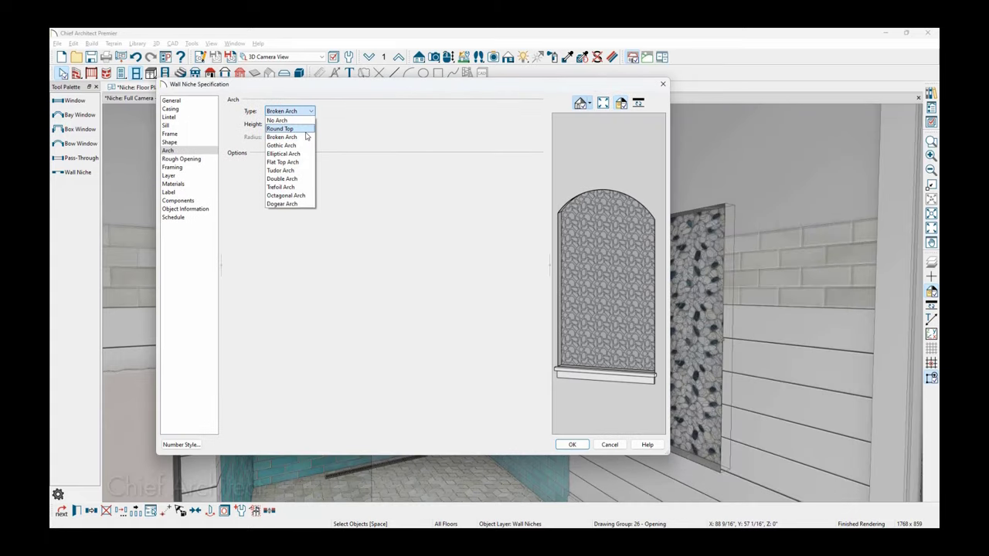
pyautogui.click(305, 136)
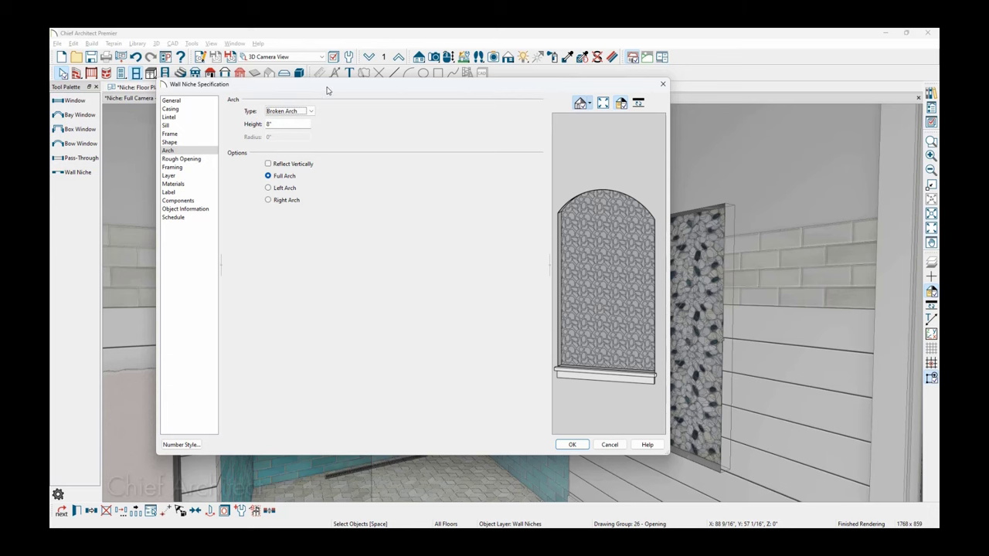
pyautogui.moveTo(319, 90); pyautogui.dragTo(254, 98)
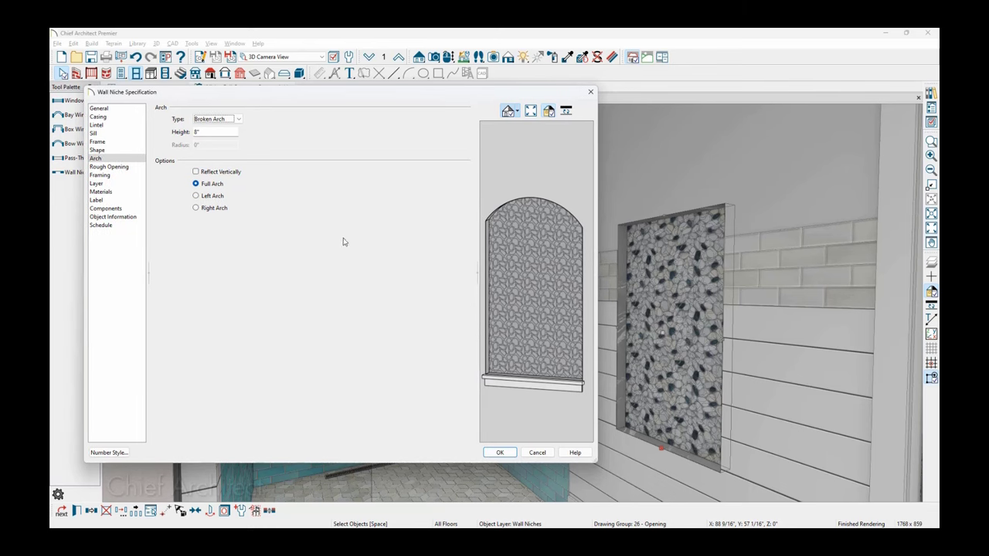
pyautogui.click(500, 452)
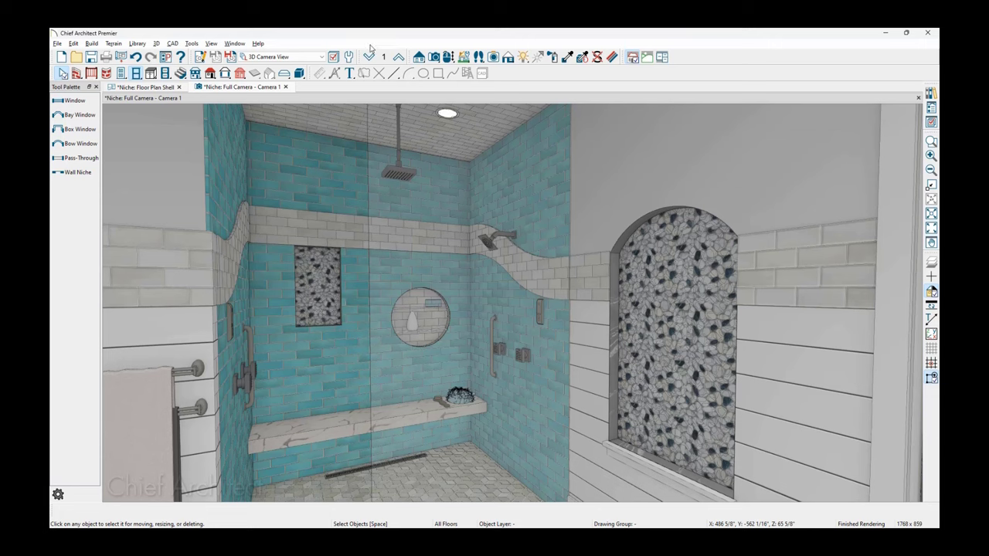
# - Turn toward the doors, copy the blue abstract artwork, and drag the copy into the arched niche
pyautogui.moveTo(289, 311); pyautogui.dragTo(329, 328)
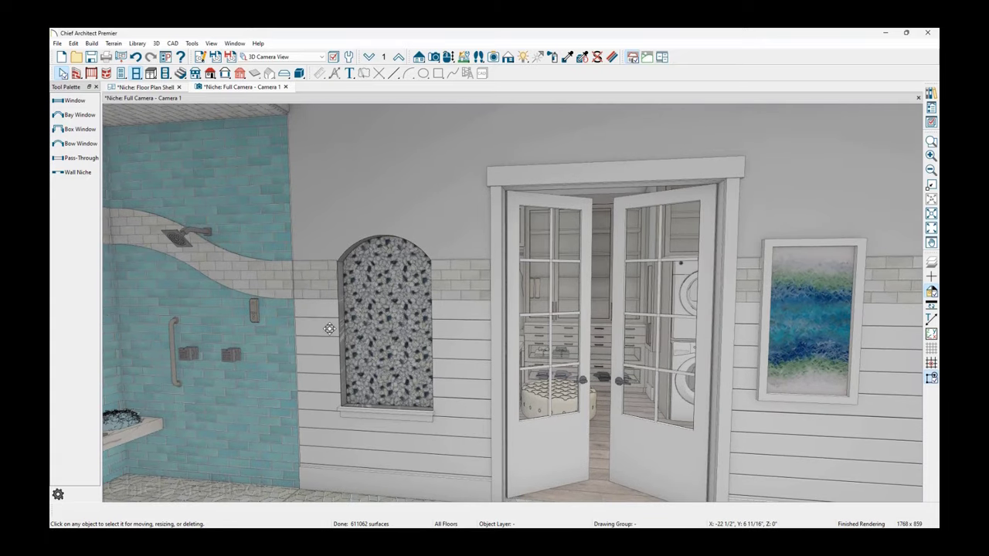
pyautogui.click(794, 327)
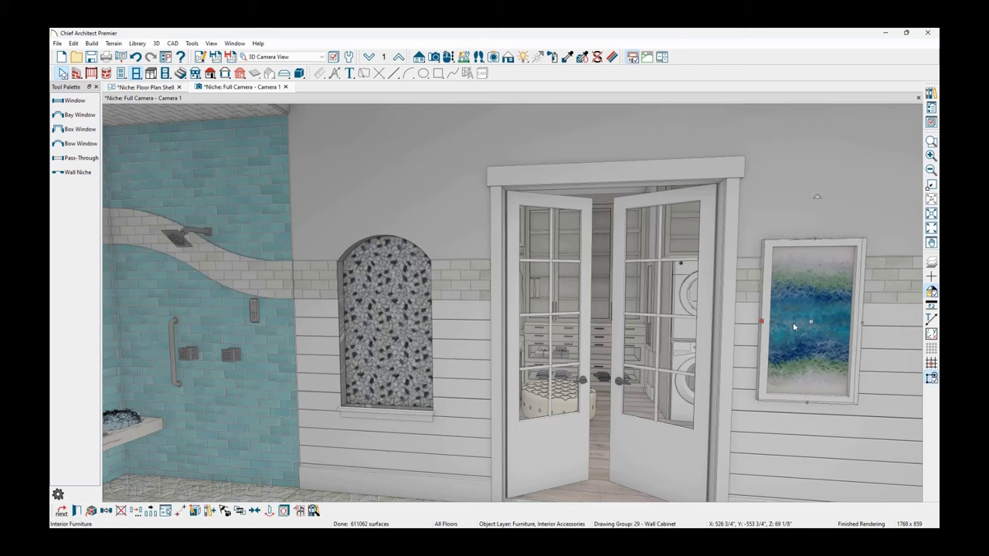
pyautogui.press('Escape')
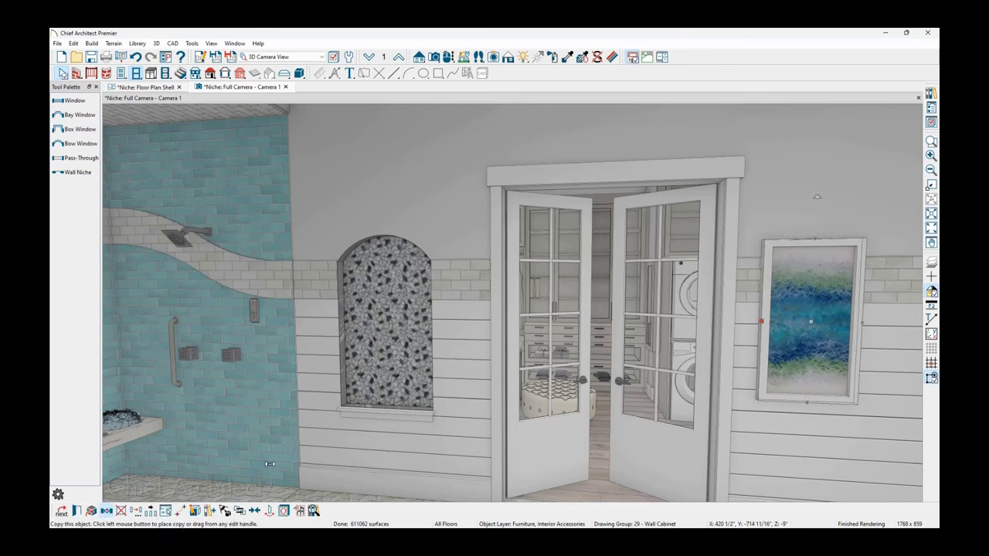
pyautogui.click(613, 313)
pyautogui.moveTo(613, 314); pyautogui.dragTo(384, 319)
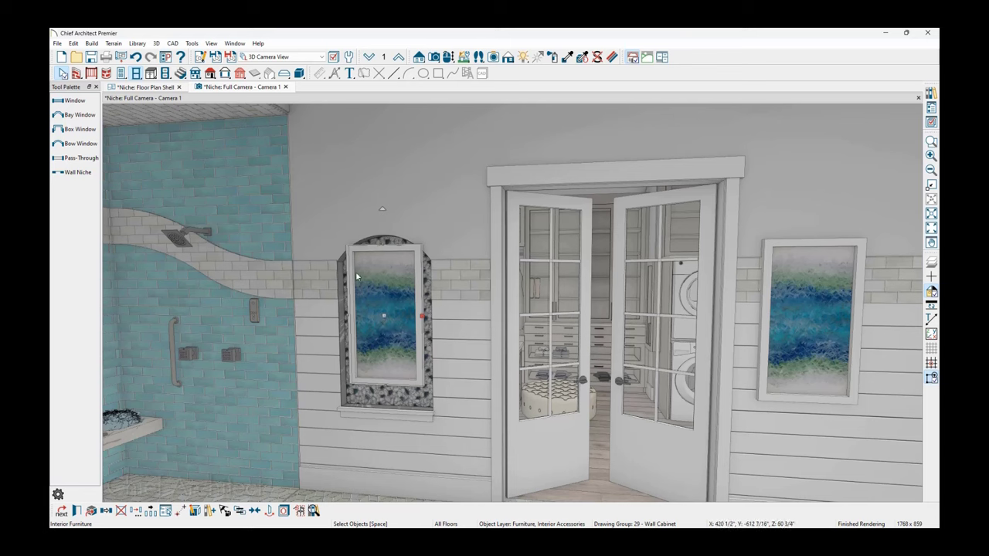
# - Switch to the bath suite floor plan and zoom in on the niche wall
pyautogui.click(144, 88)
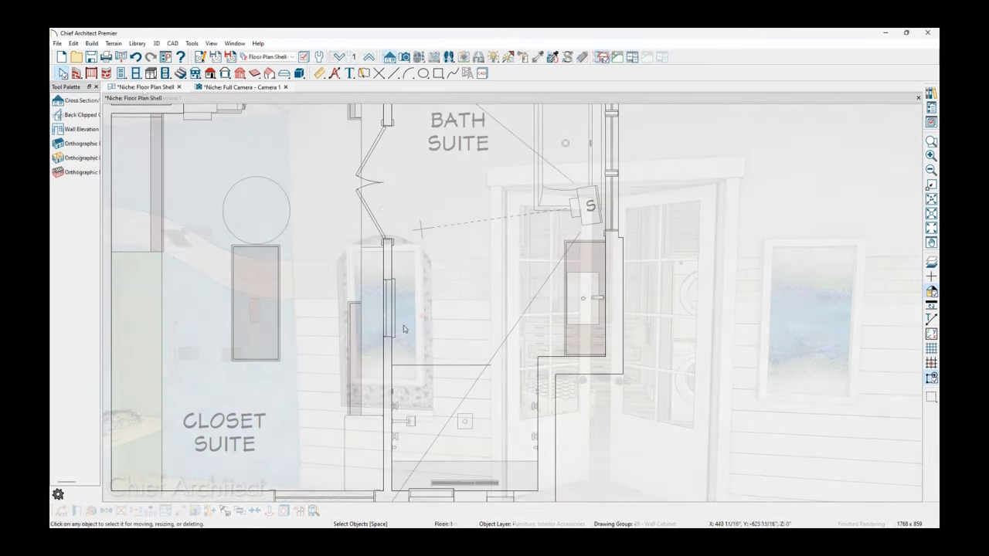
pyautogui.scroll(5, 403, 329)
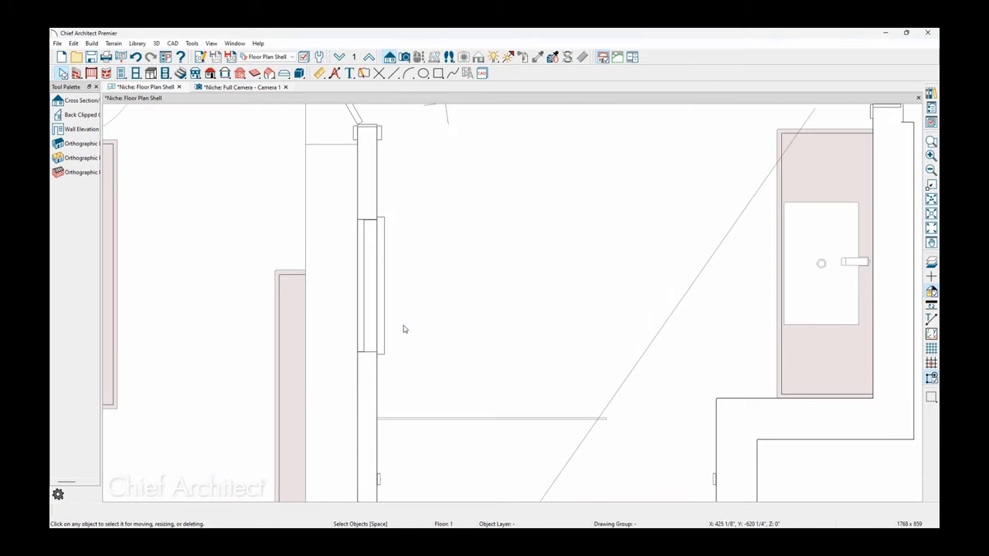
pyautogui.scroll(3, 402, 329)
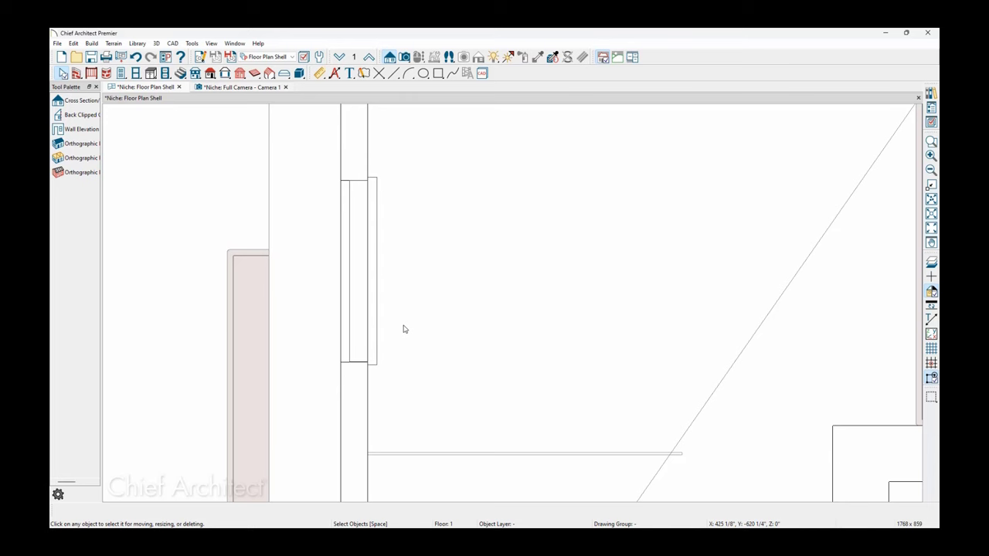
pyautogui.click(376, 367)
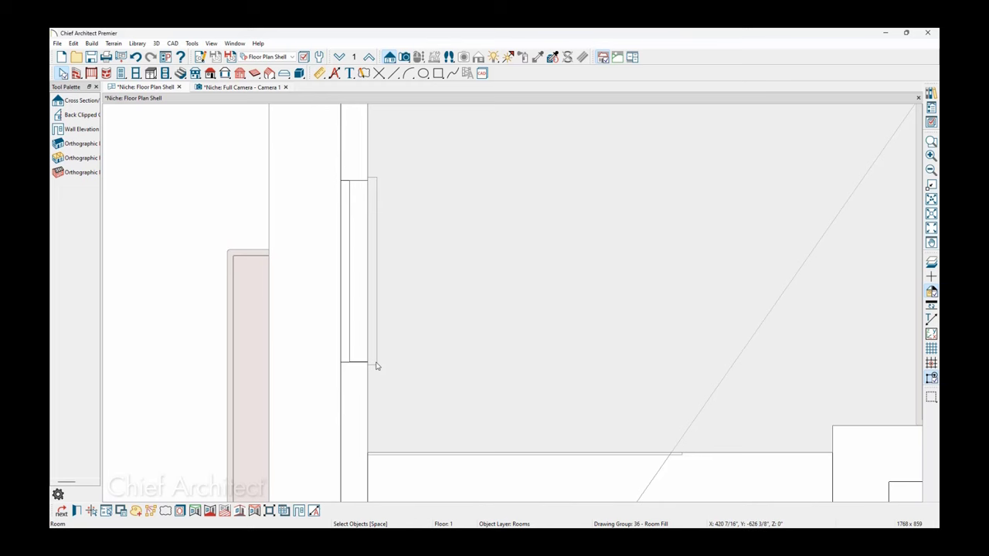
pyautogui.press('Escape')
# - Drag the wall cabinet artwork panel back into the arched niche, then pan to the shower
pyautogui.click(376, 364)
pyautogui.press('Escape')
pyautogui.click(377, 364)
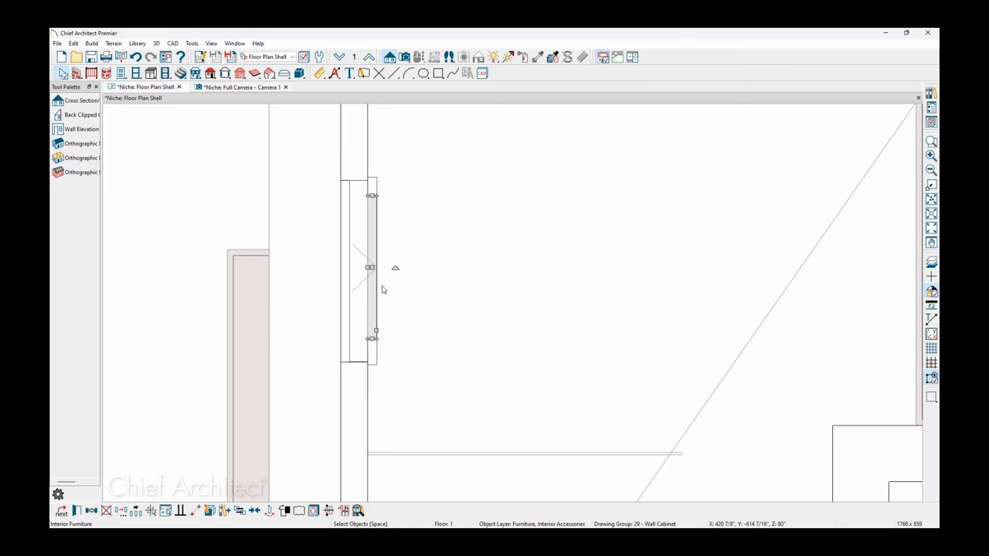
pyautogui.moveTo(371, 268); pyautogui.dragTo(353, 275)
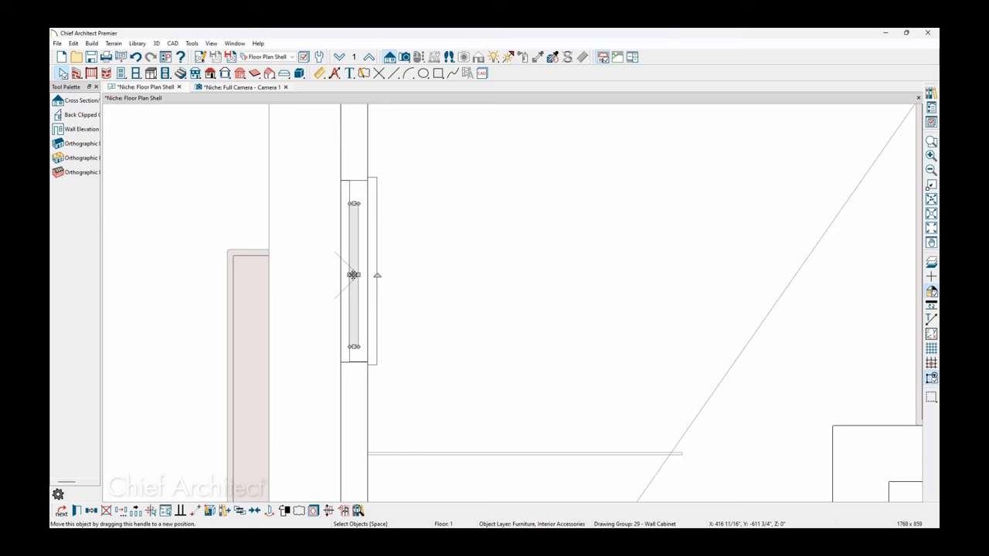
pyautogui.moveTo(503, 368); pyautogui.dragTo(350, 85, button='middle')
pyautogui.moveTo(574, 399); pyautogui.dragTo(554, 236, button='middle')
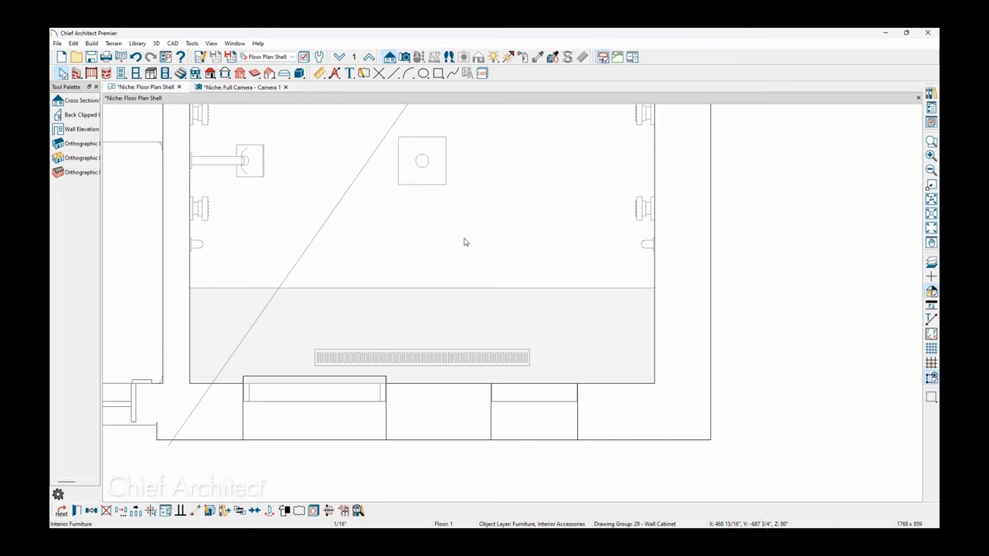
# - Place a new shelf on the shower wall using Cabinet Tools > Shelf
pyautogui.click(154, 75)
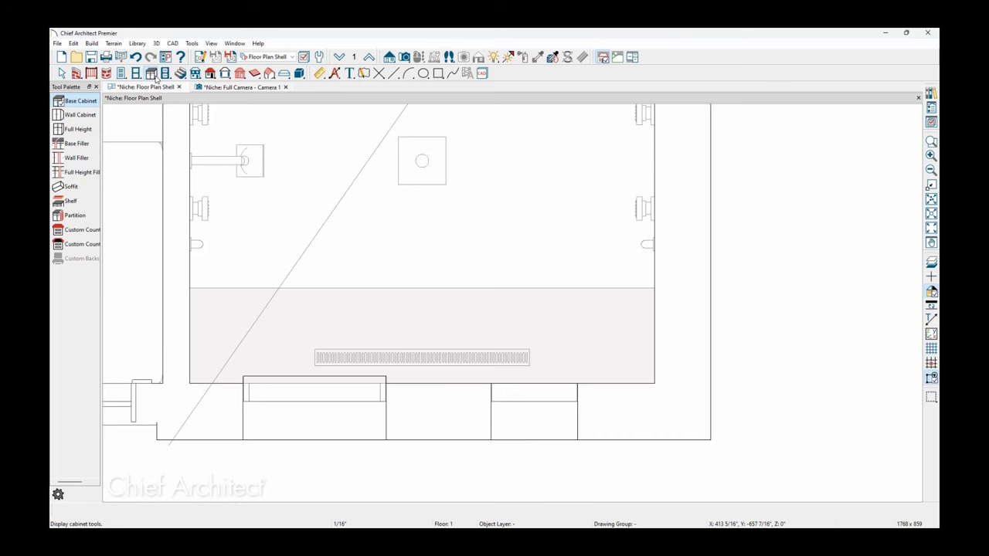
pyautogui.click(73, 201)
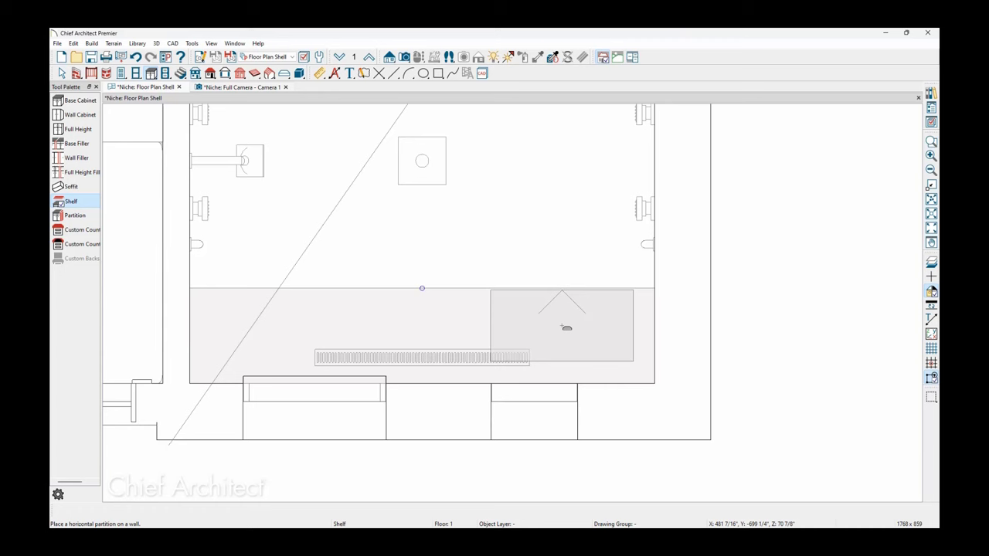
pyautogui.click(565, 327)
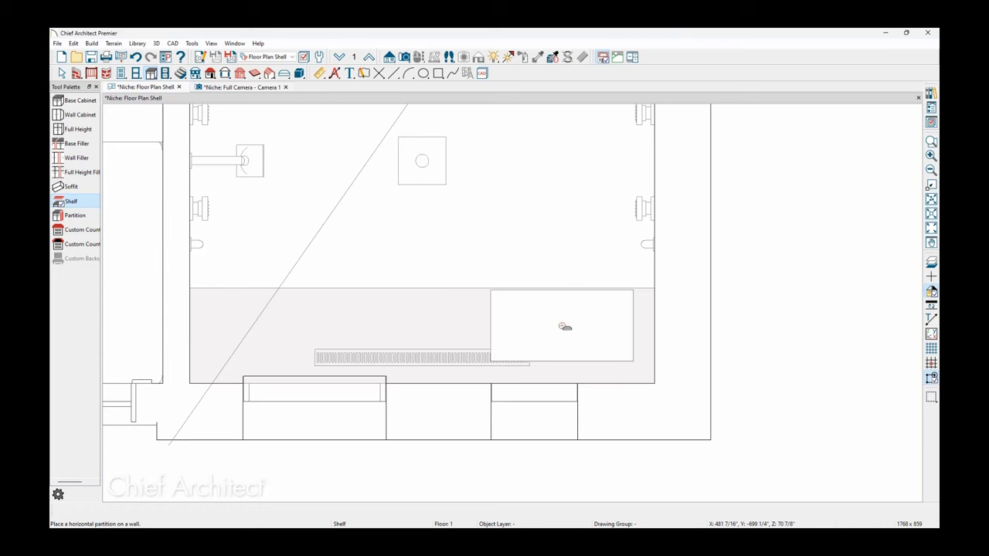
pyautogui.press('space')
pyautogui.click(562, 325)
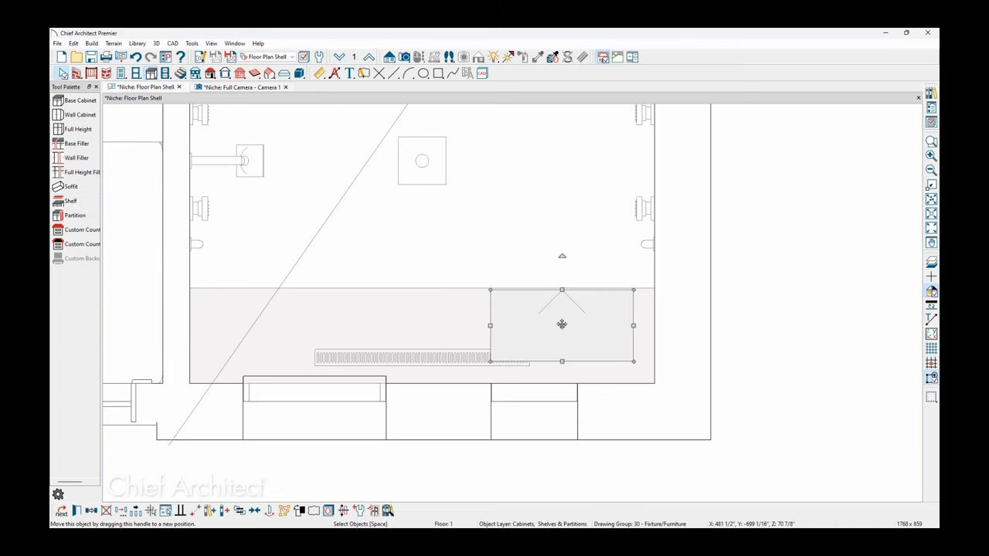
# - Set the shelf depth to 2 1/2 inches
pyautogui.moveTo(561, 290); pyautogui.dragTo(559, 339)
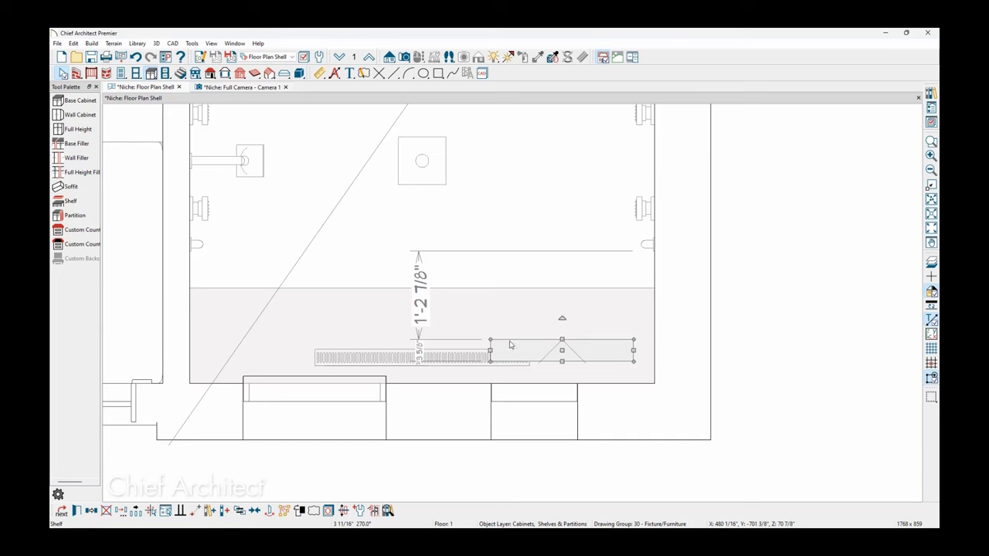
pyautogui.click(417, 351)
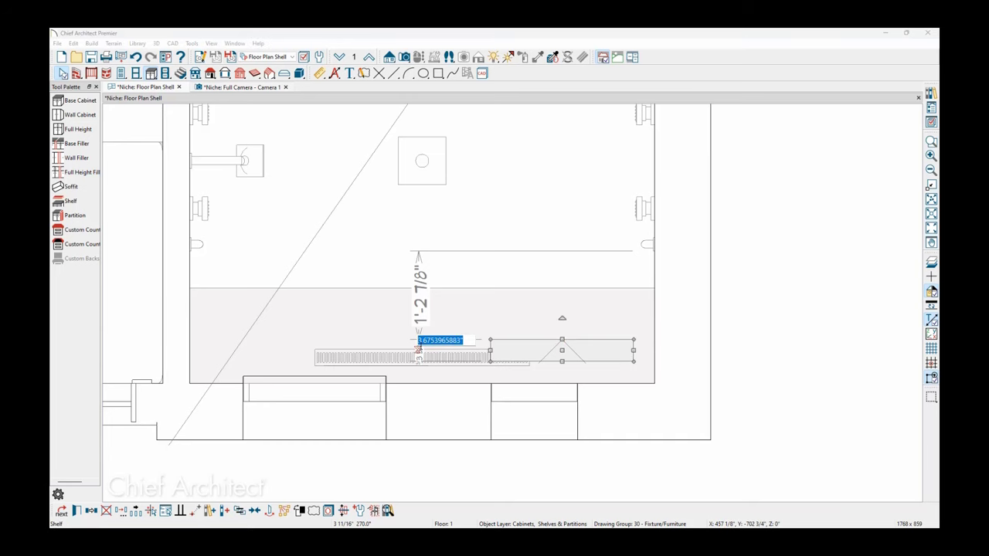
pyautogui.write('2')
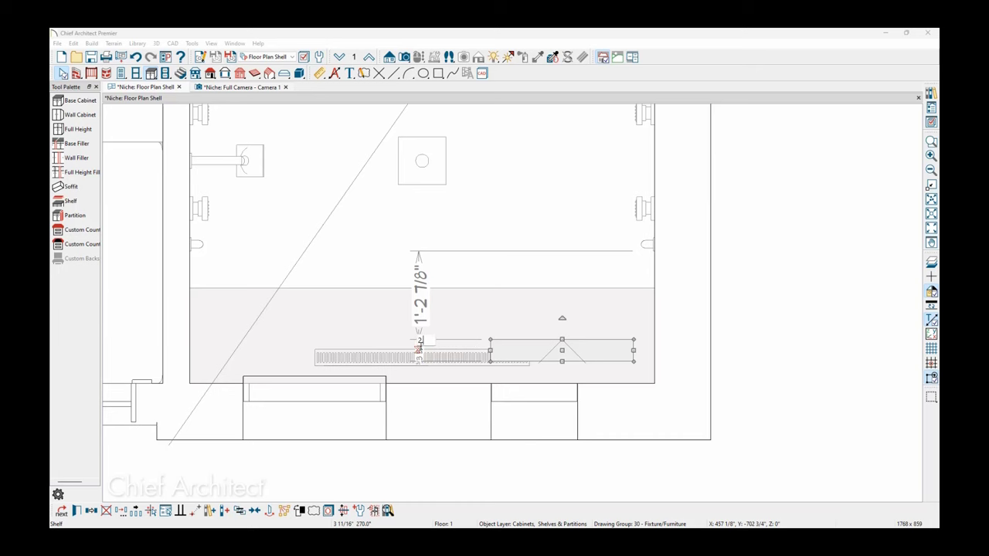
pyautogui.write('.5')
pyautogui.press('Return')
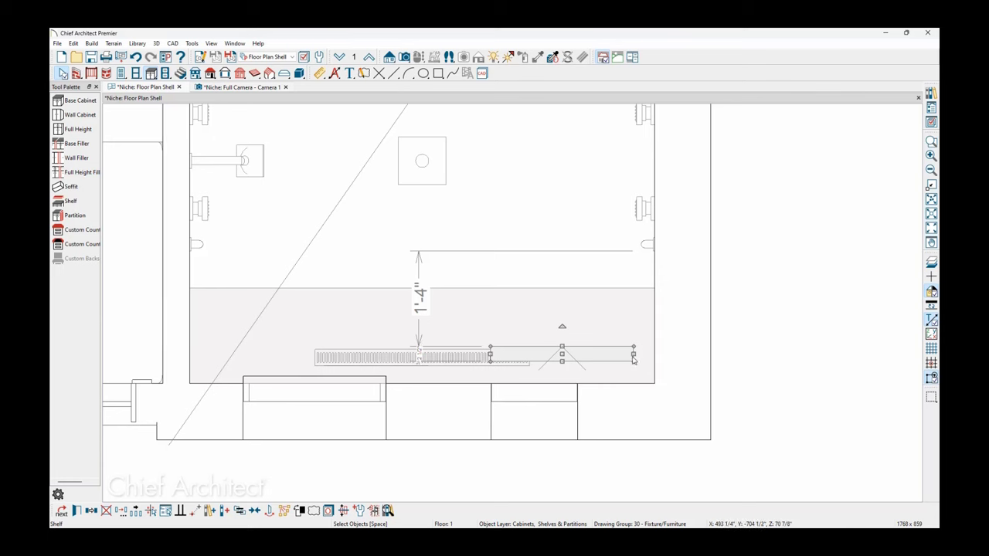
# - Stretch the shelf's ends to the niche walls, spanning its full 1'-2 7/16" width
pyautogui.moveTo(634, 355); pyautogui.dragTo(529, 392)
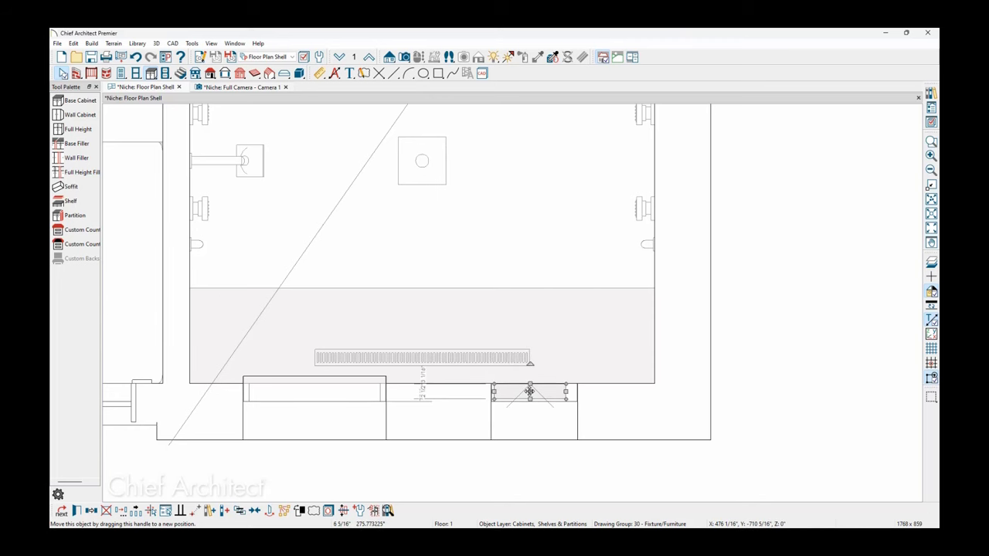
pyautogui.scroll(4, 529, 392)
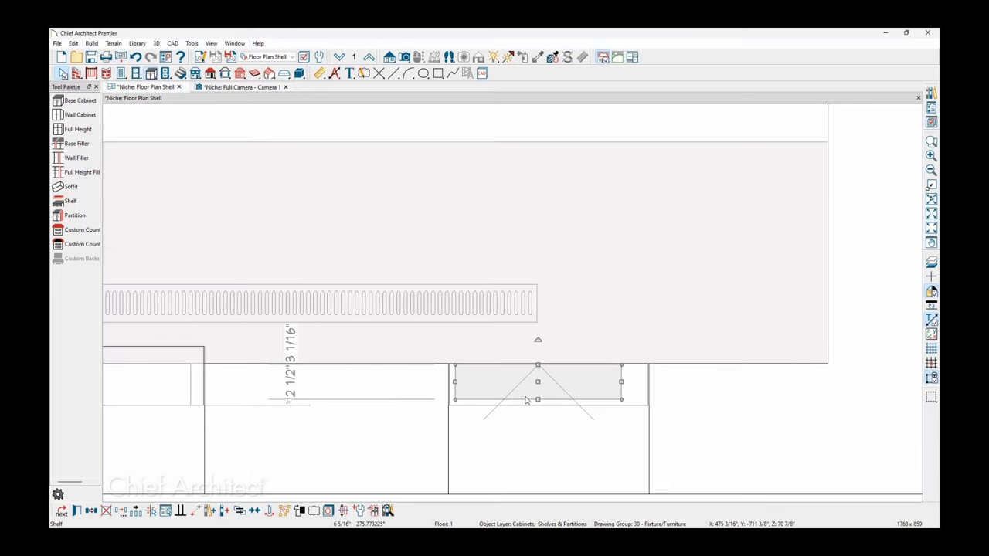
pyautogui.scroll(3, 527, 400)
pyautogui.moveTo(430, 383); pyautogui.dragTo(418, 384)
pyautogui.moveTo(655, 385); pyautogui.dragTo(692, 389)
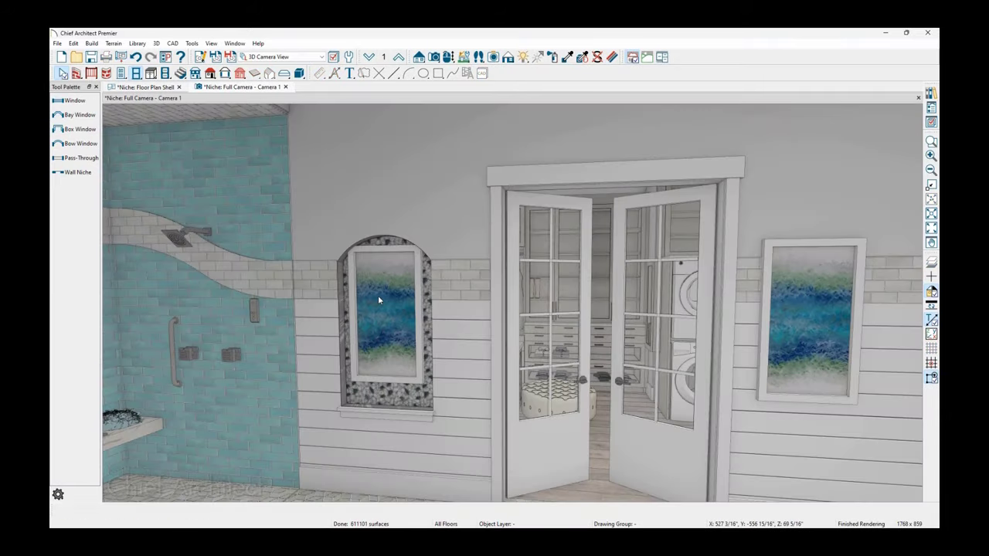
# - Lower the artwork slightly within the arched niche in the 3D view
pyautogui.click(384, 326)
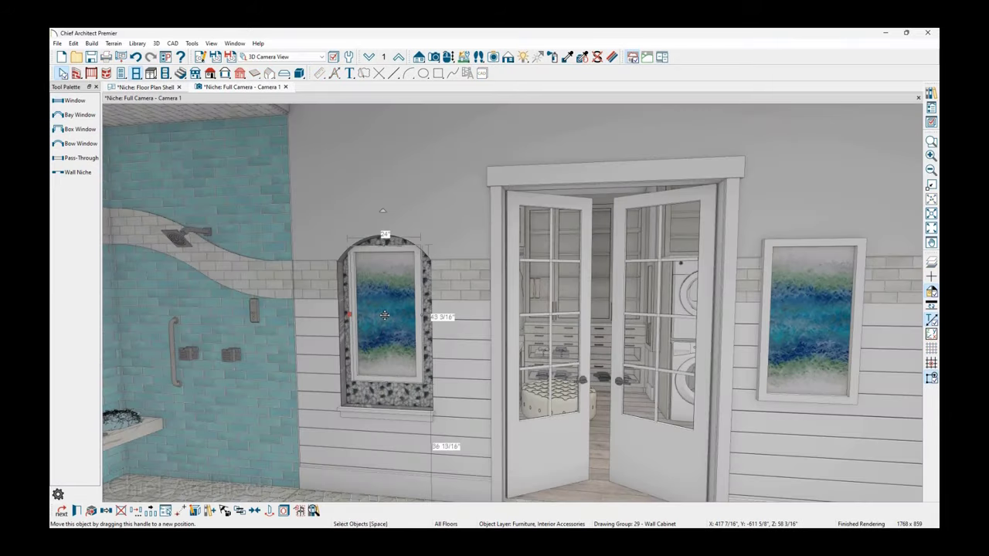
pyautogui.moveTo(384, 327); pyautogui.dragTo(384, 329)
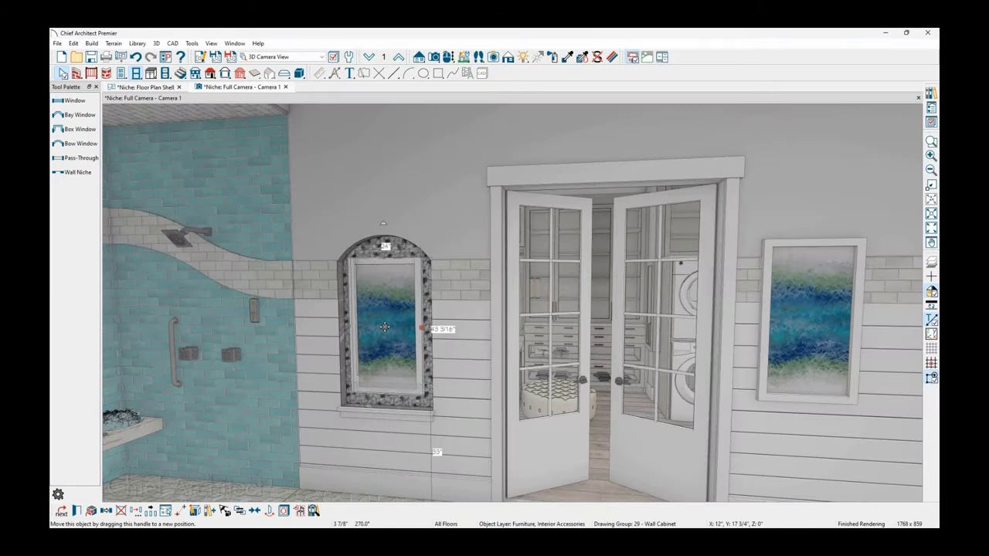
pyautogui.moveTo(386, 332); pyautogui.dragTo(294, 338, button='middle')
# - Drop the shower niche shelf to mid-height, dividing the niche into two compartments
pyautogui.scroll(5, 294, 338)
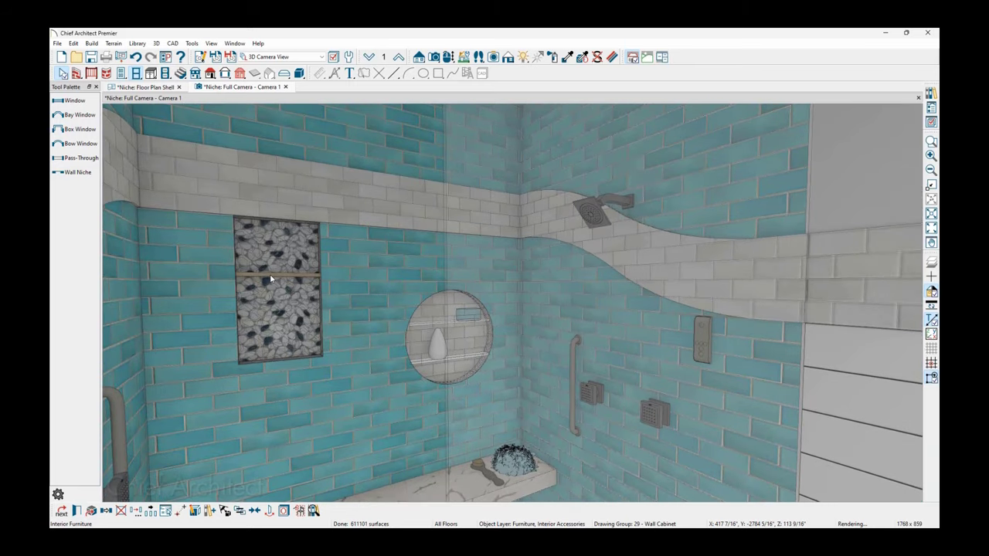
pyautogui.click(279, 274)
pyautogui.moveTo(280, 274); pyautogui.dragTo(277, 293)
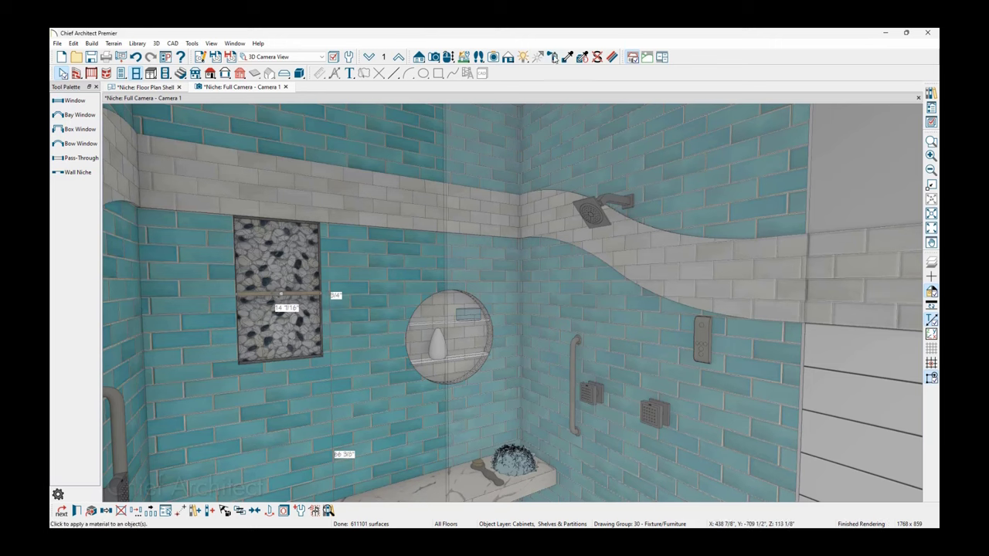
pyautogui.click(567, 57)
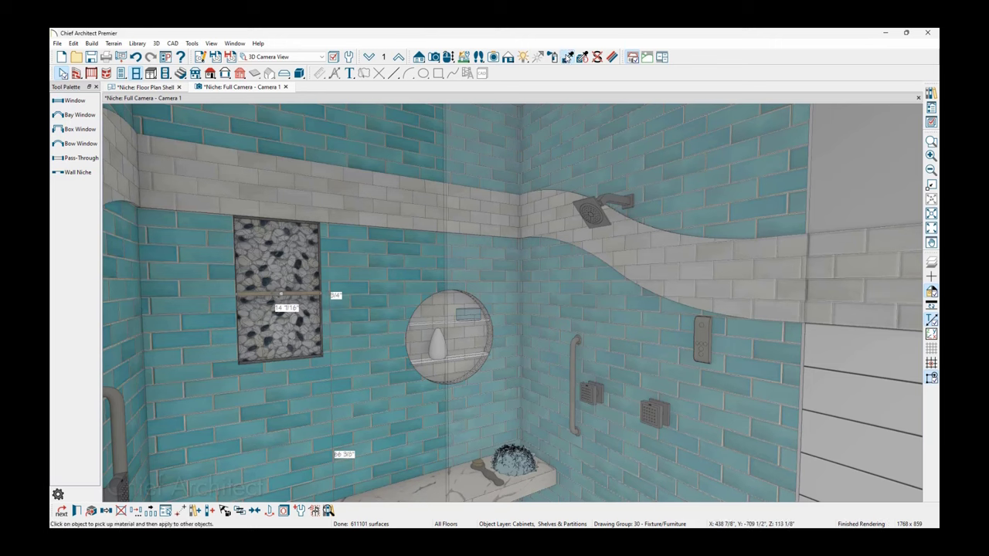
# - Make the shower niche shelf Glass with the Material Eyedropper
pyautogui.click(564, 122)
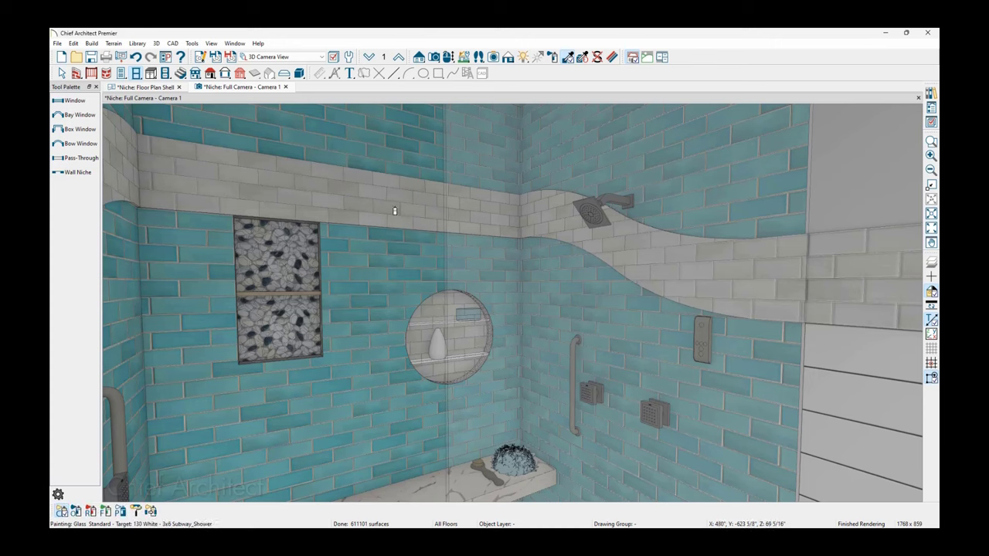
pyautogui.click(298, 303)
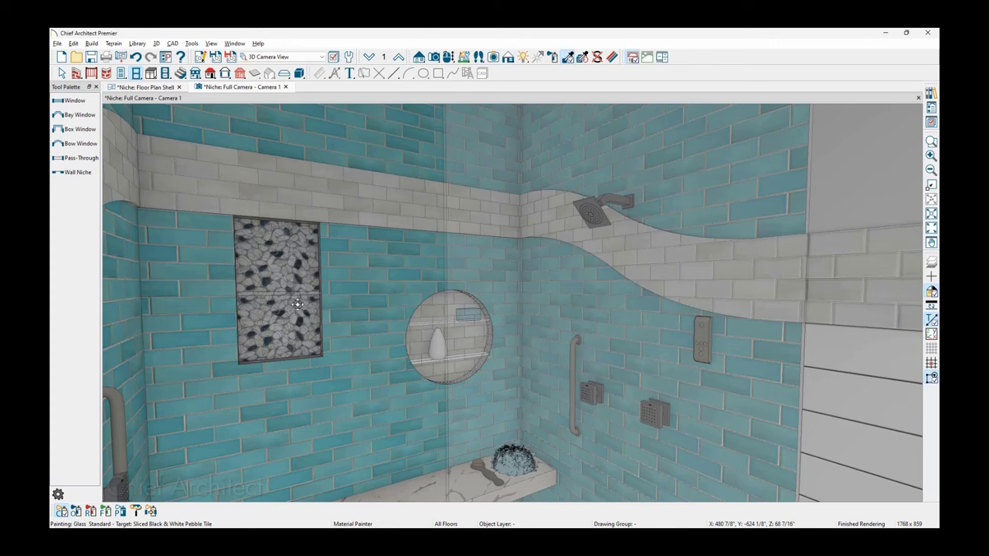
pyautogui.scroll(3, 298, 303)
pyautogui.scroll(3, 269, 286)
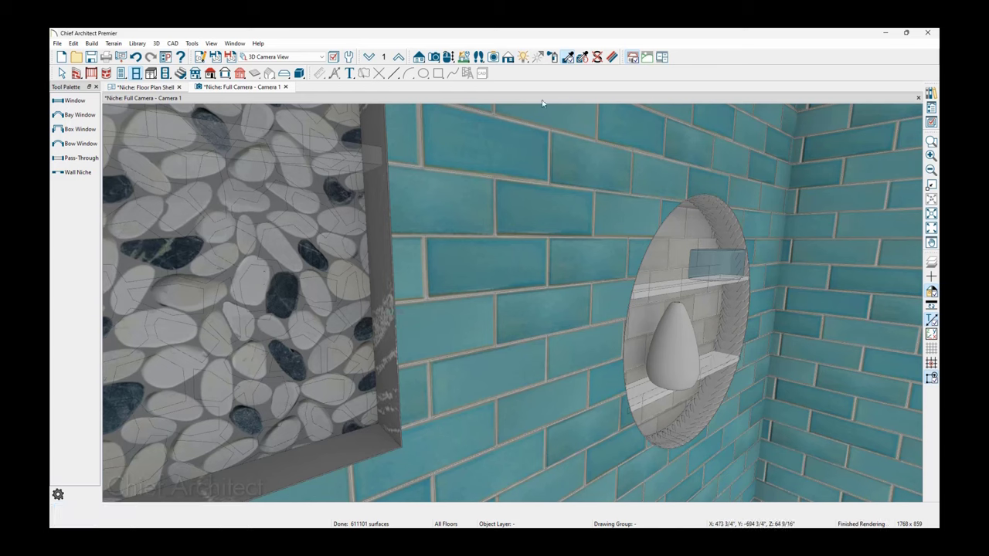
# - Paint the niche side returns with the 12W Blue Bell 3x8 Subway_Shower tile in Component Mode
pyautogui.click(524, 136)
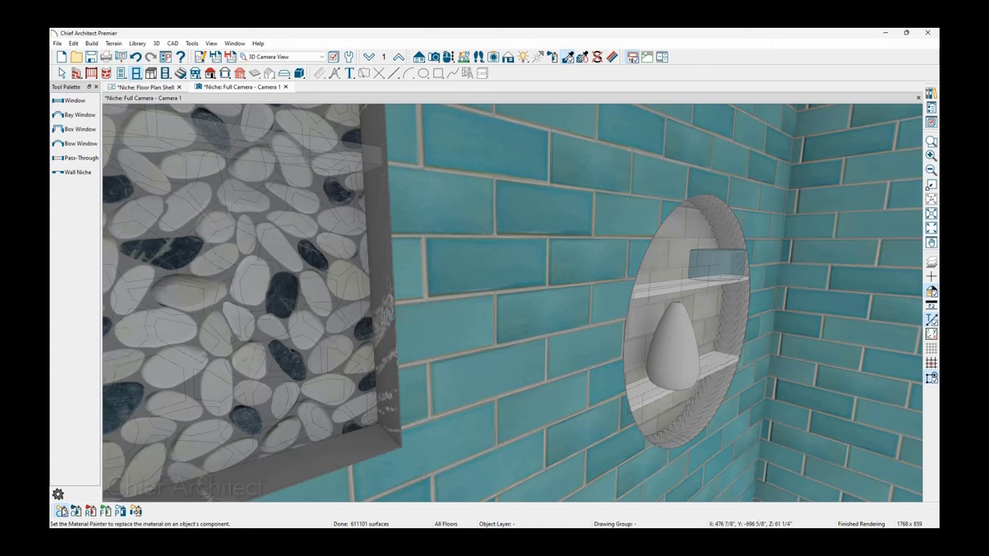
pyautogui.click(62, 512)
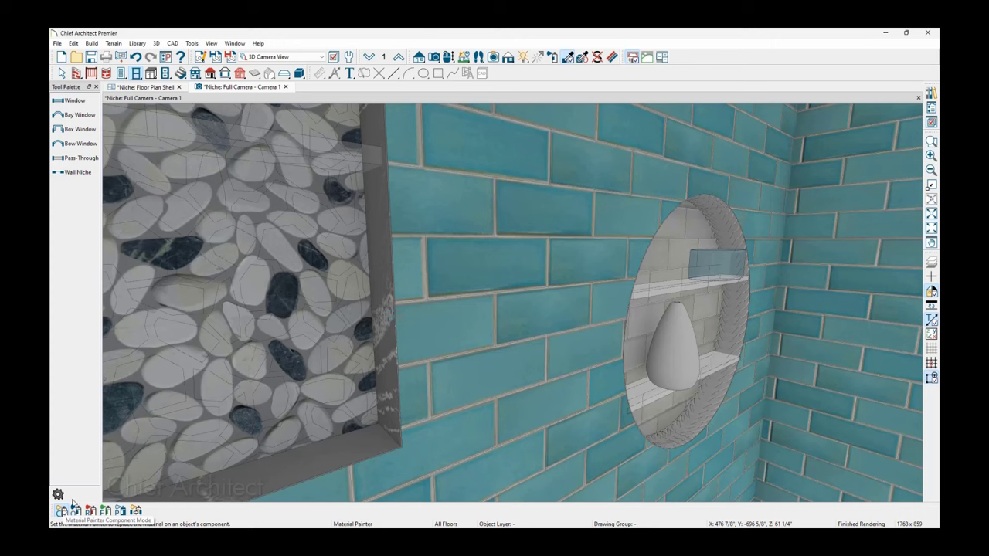
pyautogui.click(389, 295)
pyautogui.scroll(-10, 388, 295)
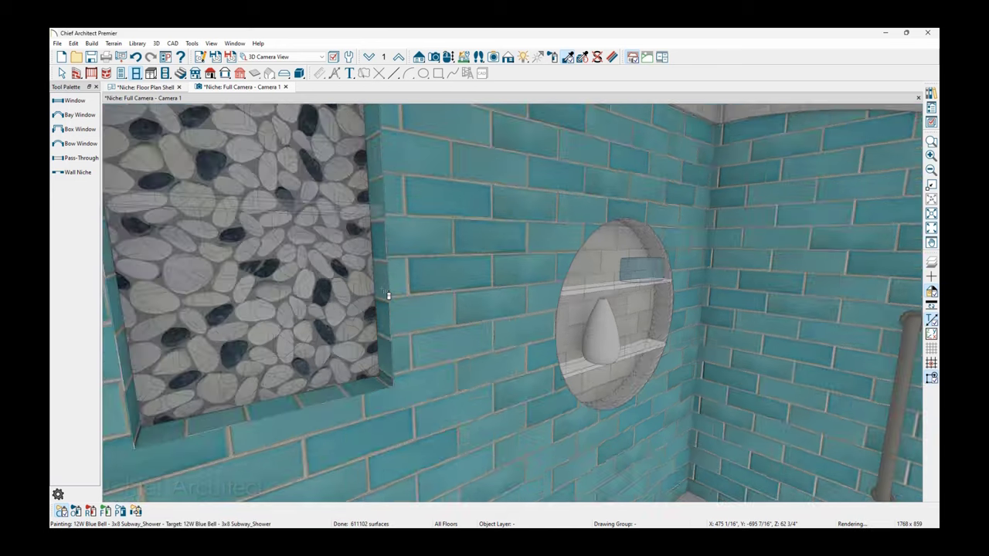
pyautogui.scroll(-10, 232, 311)
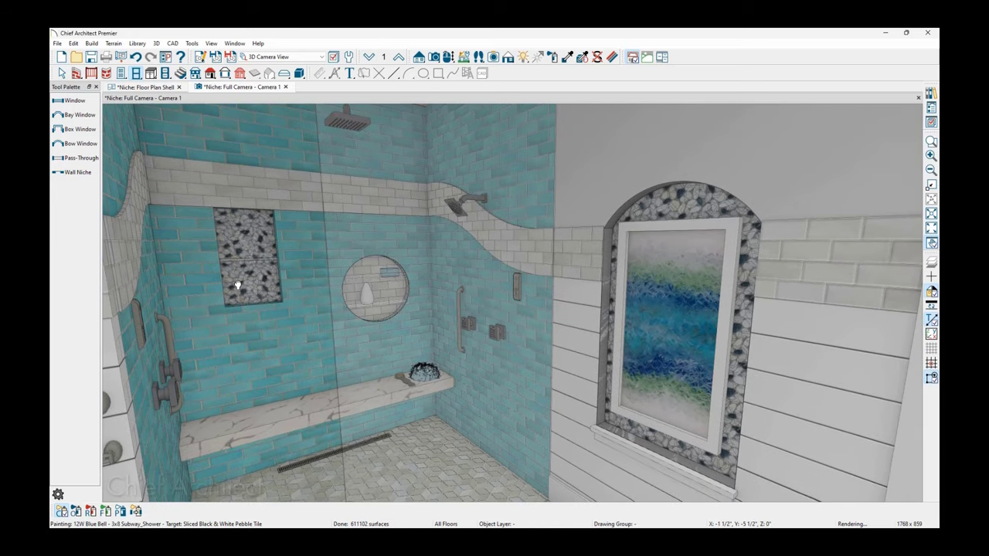